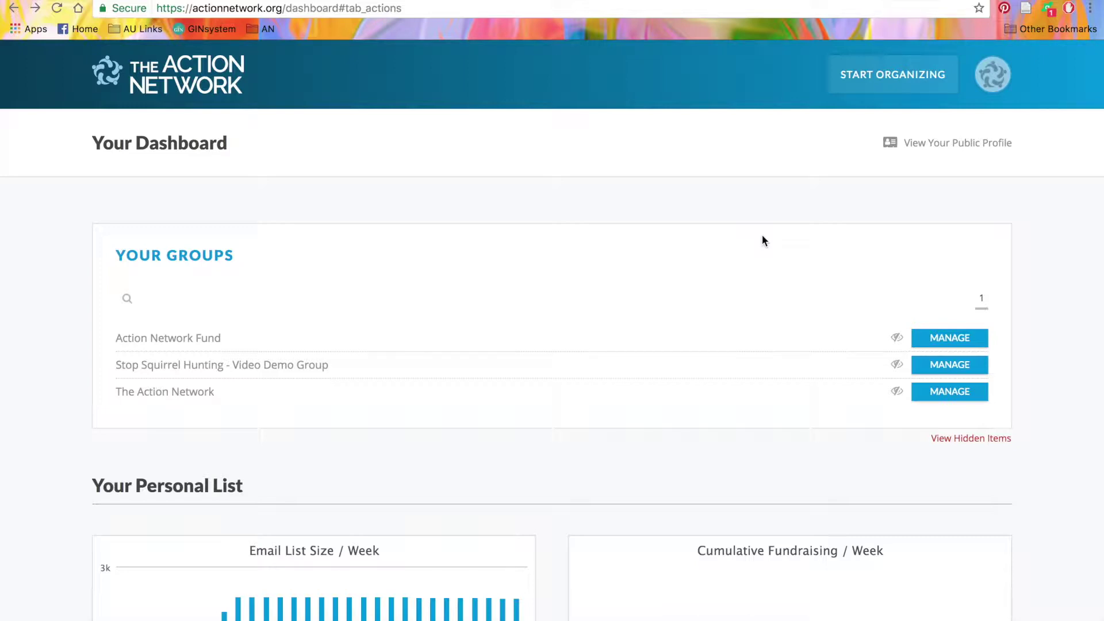
Open the Start Organizing menu listing Actions, People and Details tools.
{"action": "left_click", "coordinate": [864, 73]}
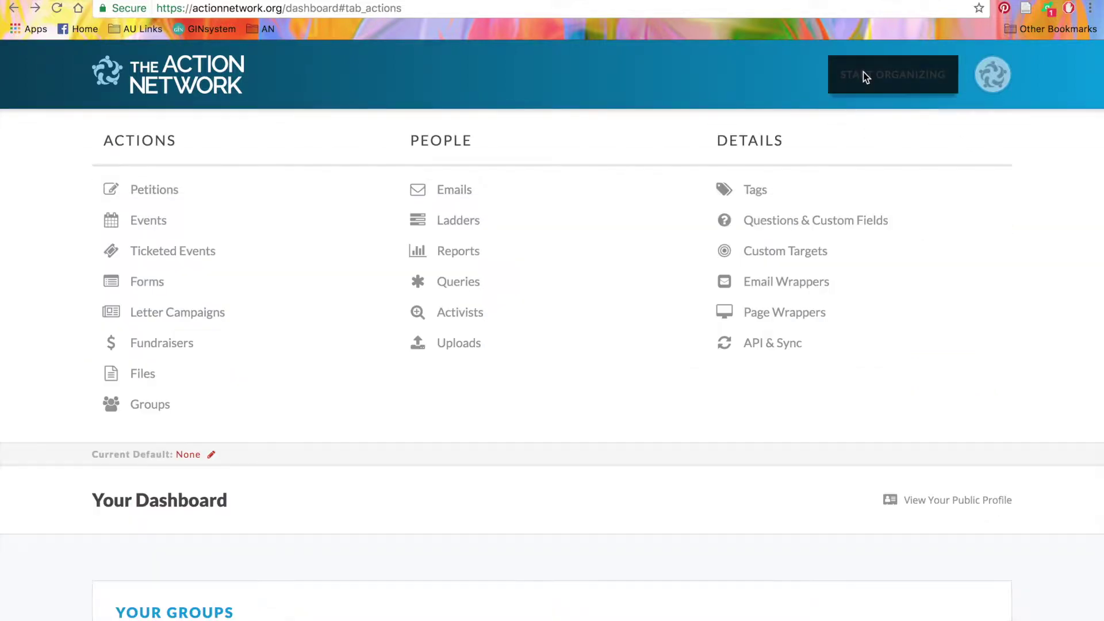
Start a new group named 'Action Network Alliance for Ice Cream', admin title 'Video Tutorial - Alliance for Ice Cream'.
{"action": "left_click", "coordinate": [157, 410]}
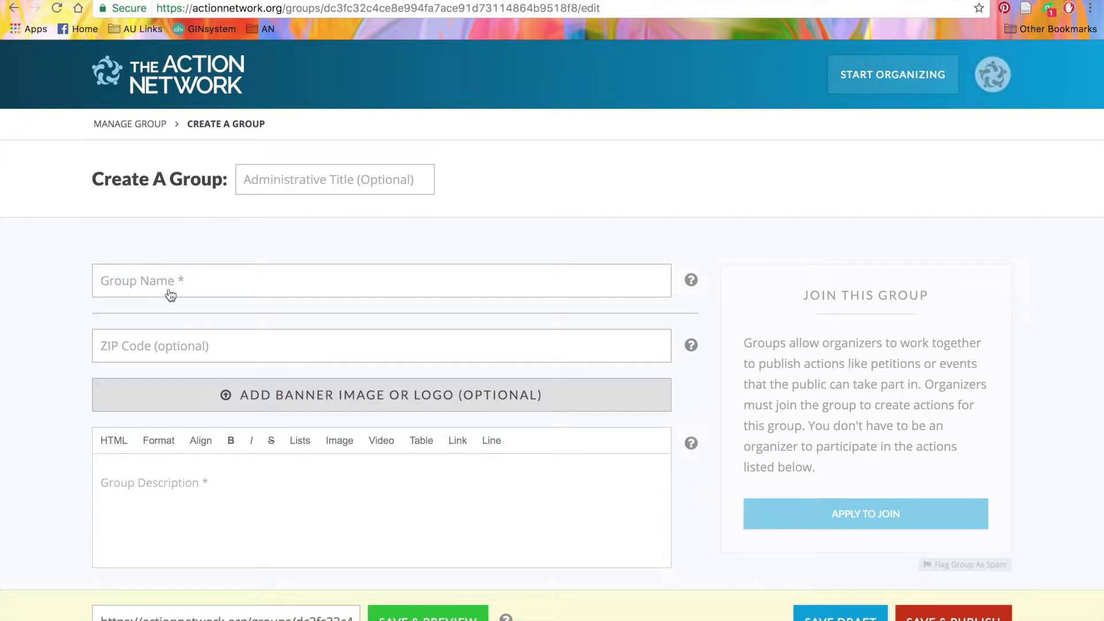
{"action": "left_click", "coordinate": [164, 285]}
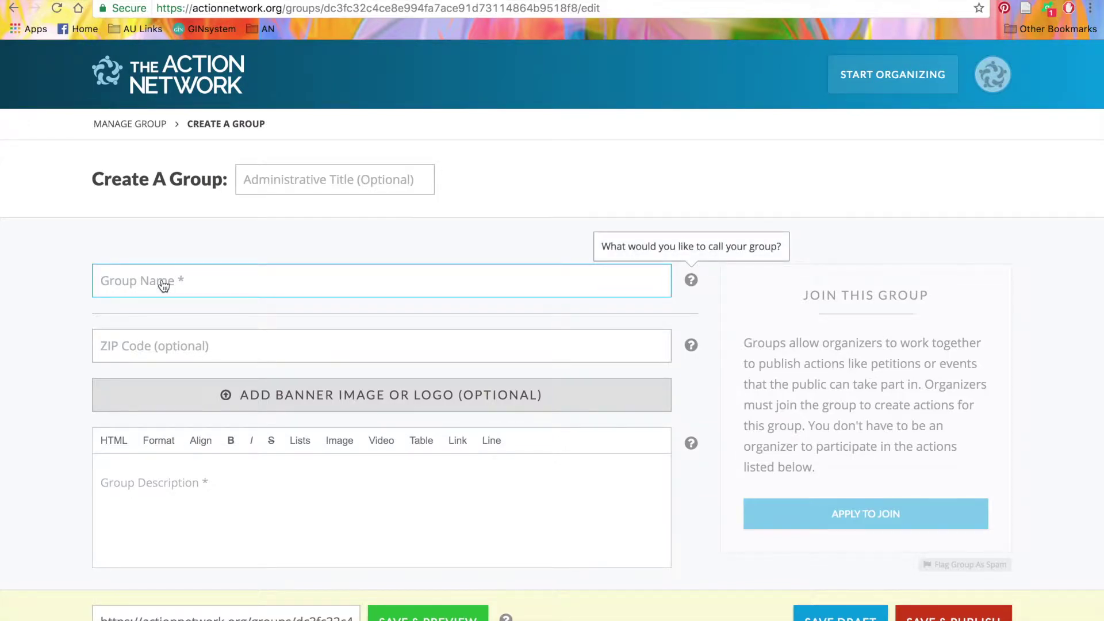
{"action": "type", "text": "Action Network Alliance for Ice "}
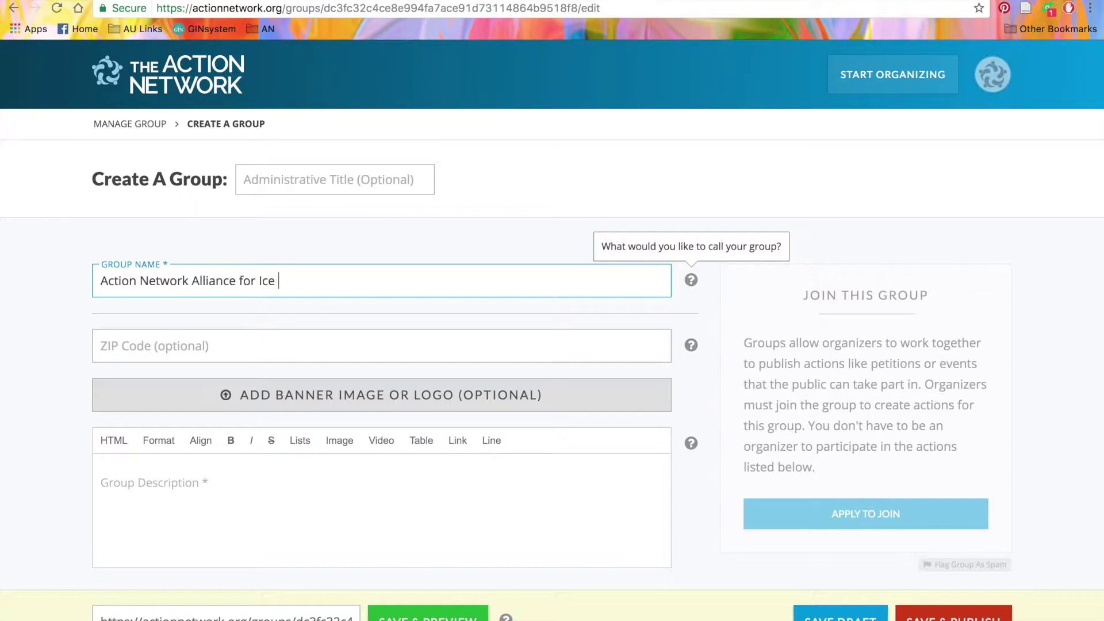
{"action": "type", "text": "Cream"}
{"action": "left_click", "coordinate": [308, 181]}
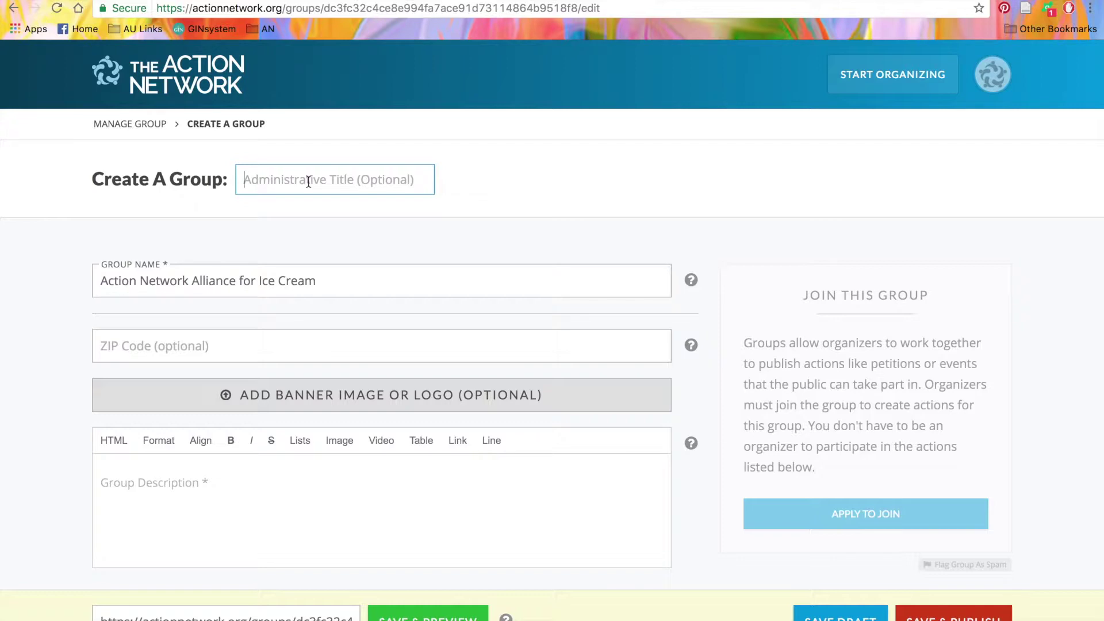
{"action": "type", "text": "Video Tutorial "}
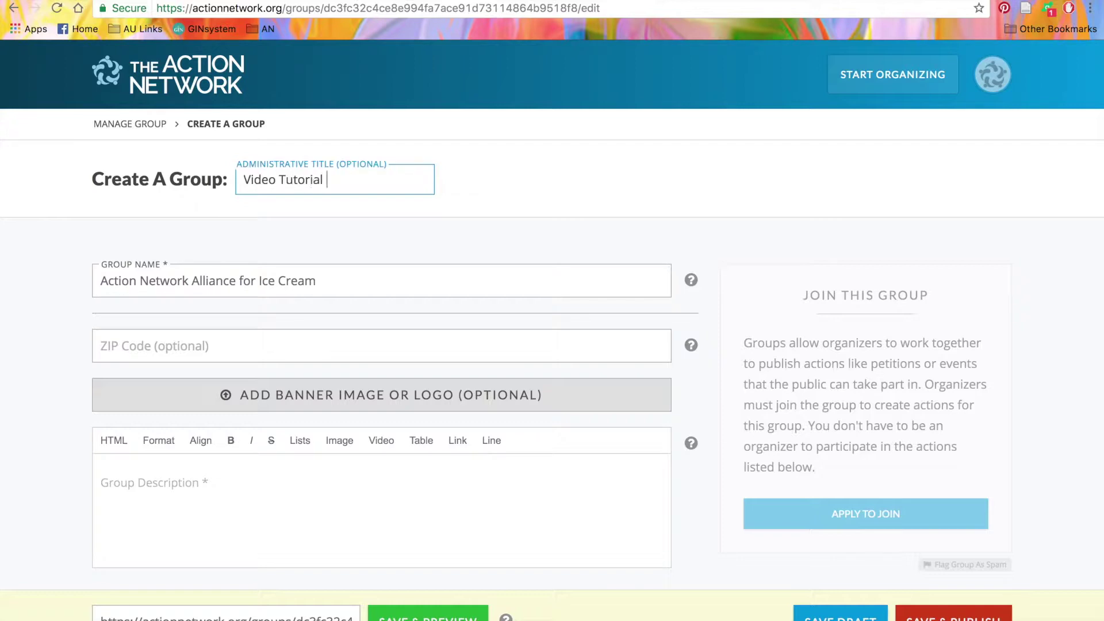
{"action": "type", "text": "- Alliance for Ice Cream"}
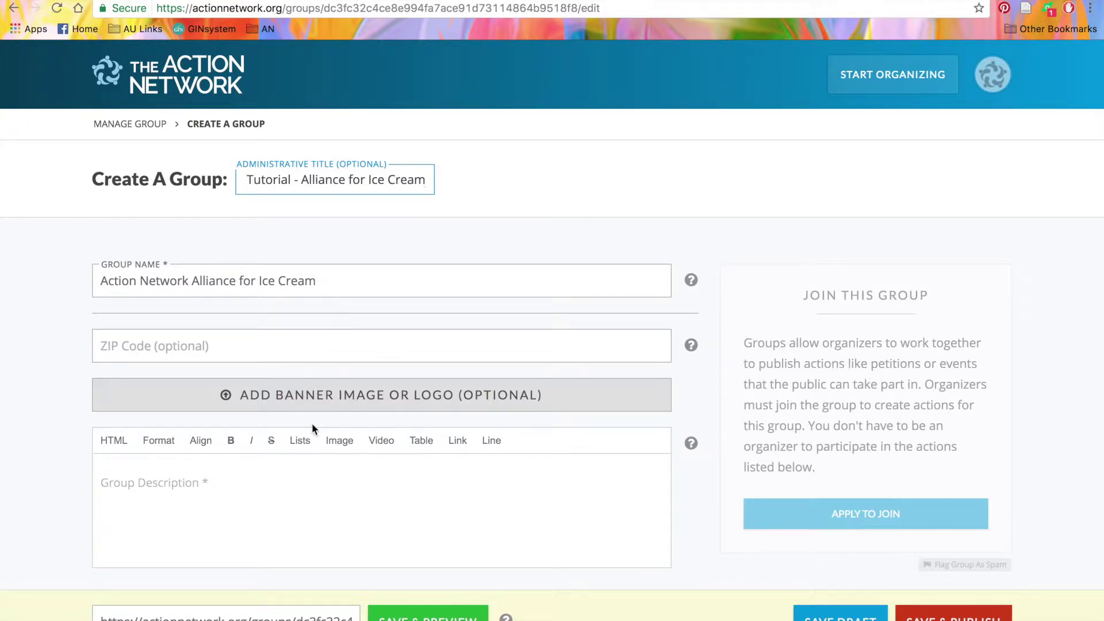
Enter 20036 as the group's ZIP code.
{"action": "left_click", "coordinate": [314, 353]}
{"action": "type", "text": "20036"}
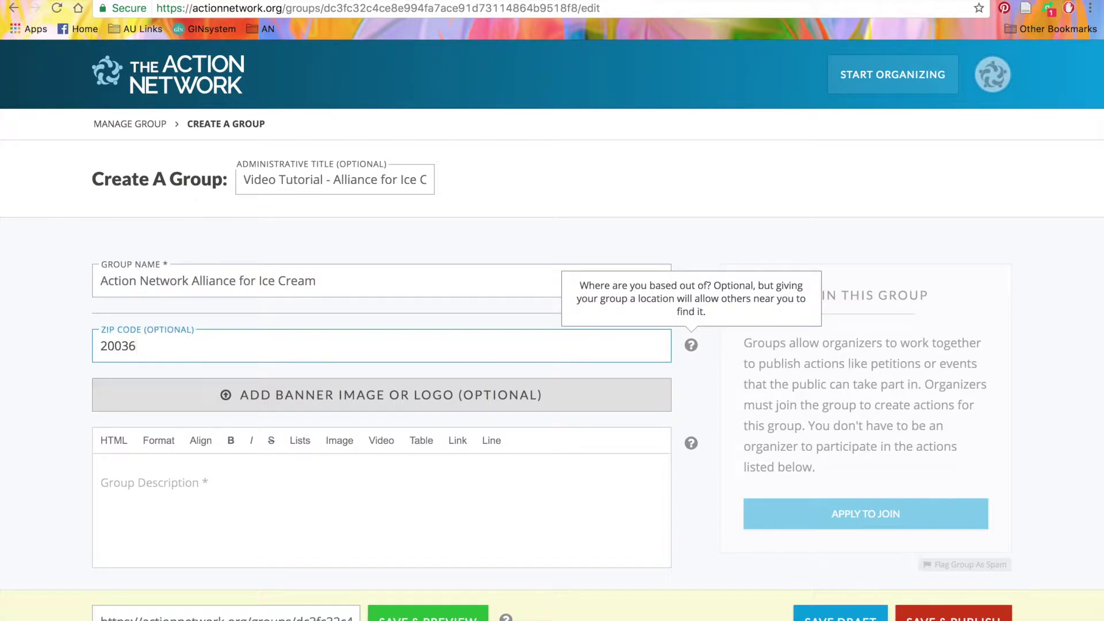
{"action": "scroll", "coordinate": [314, 353], "scroll_direction": "down", "scroll_amount": 3}
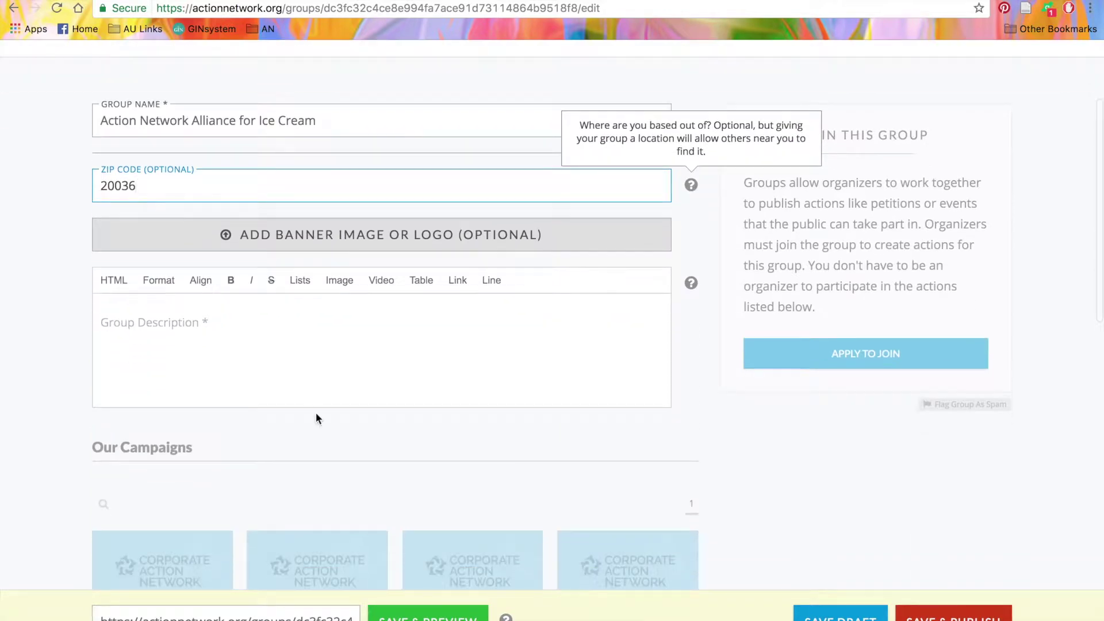
Upload Banner Image.jpeg as the group's banner image.
{"action": "left_click", "coordinate": [450, 246]}
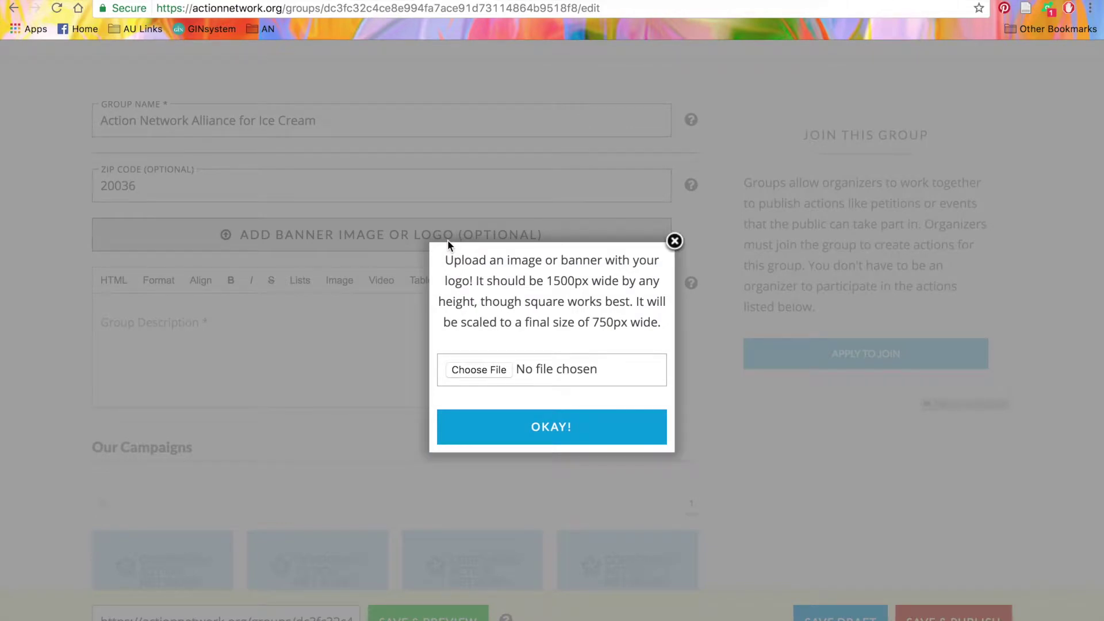
{"action": "left_click", "coordinate": [480, 370]}
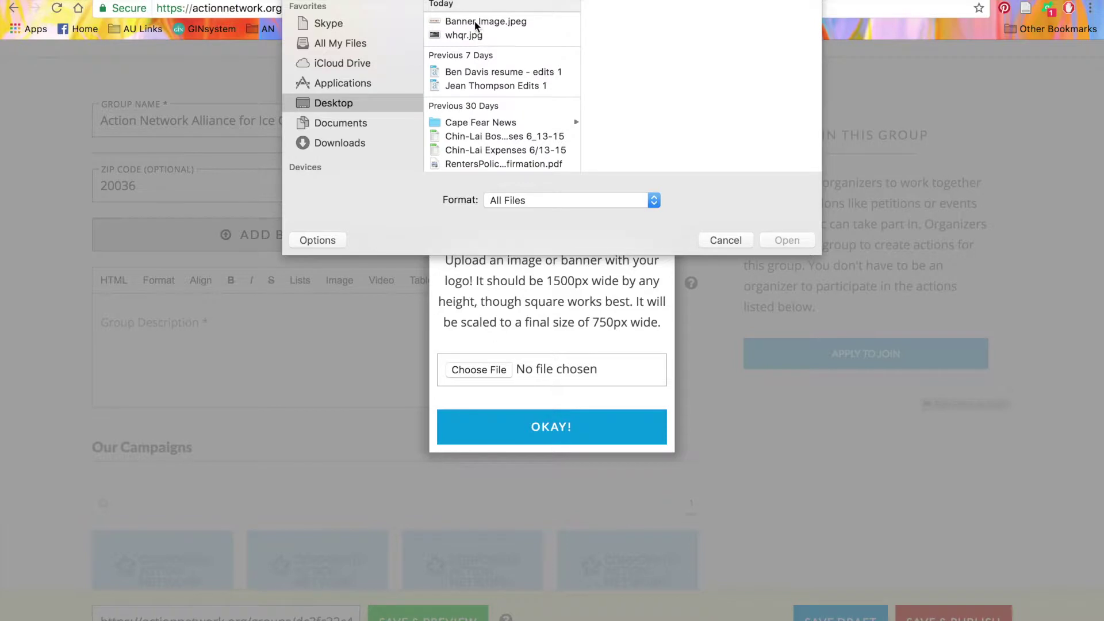
{"action": "left_click", "coordinate": [477, 22]}
{"action": "left_click", "coordinate": [785, 241]}
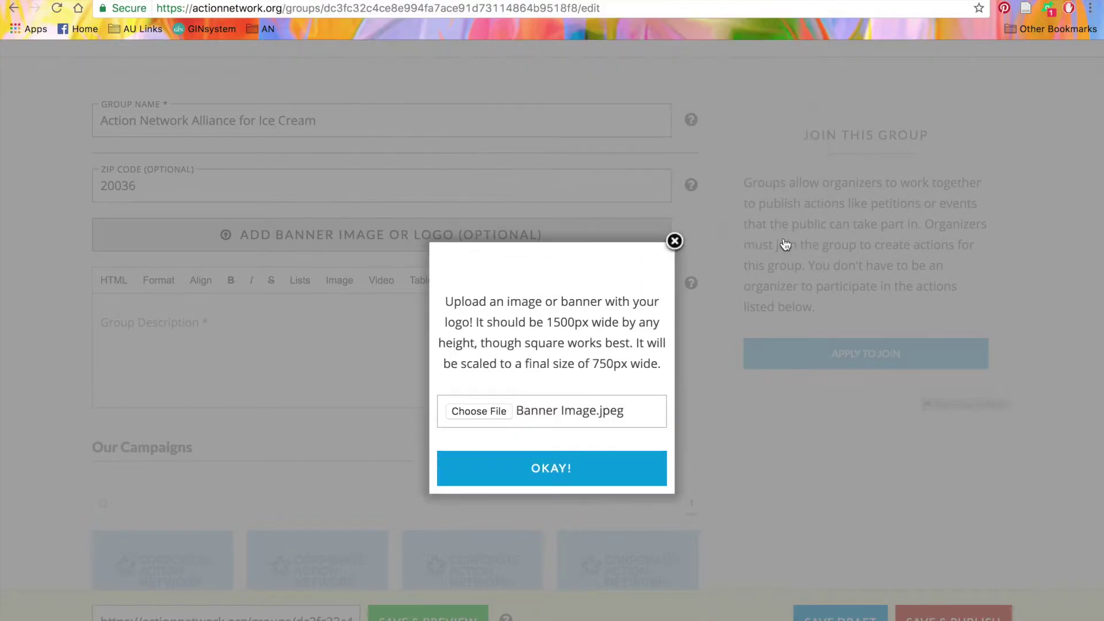
{"action": "left_click", "coordinate": [607, 479]}
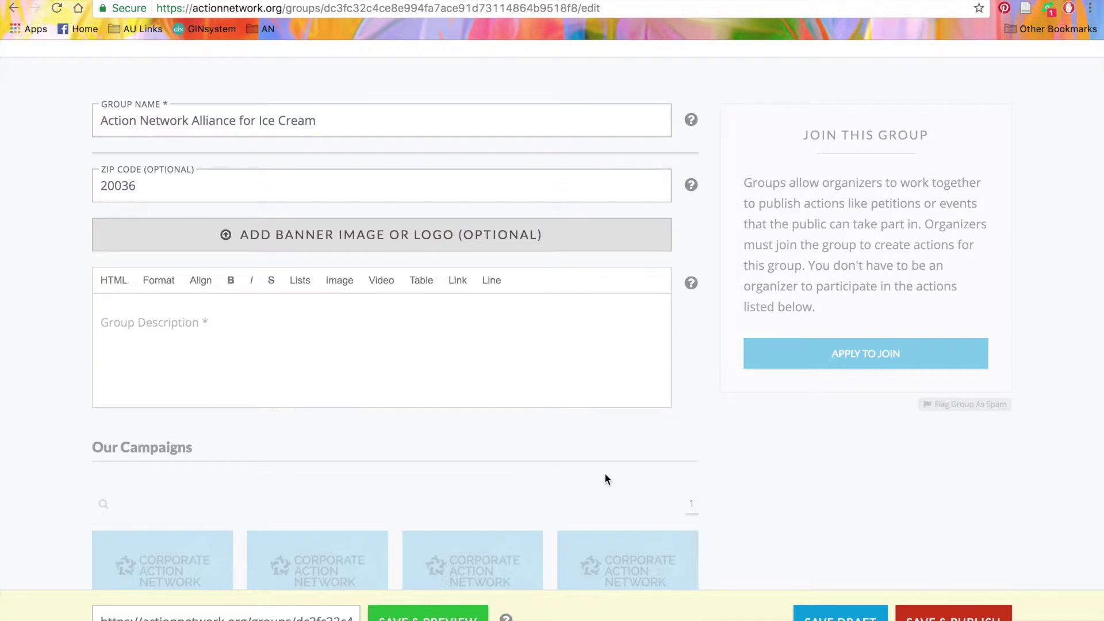
Write the group description 'Give Action Network staff ice cream!'.
{"action": "left_click", "coordinate": [440, 329]}
{"action": "type", "text": "Give Action Nt"}
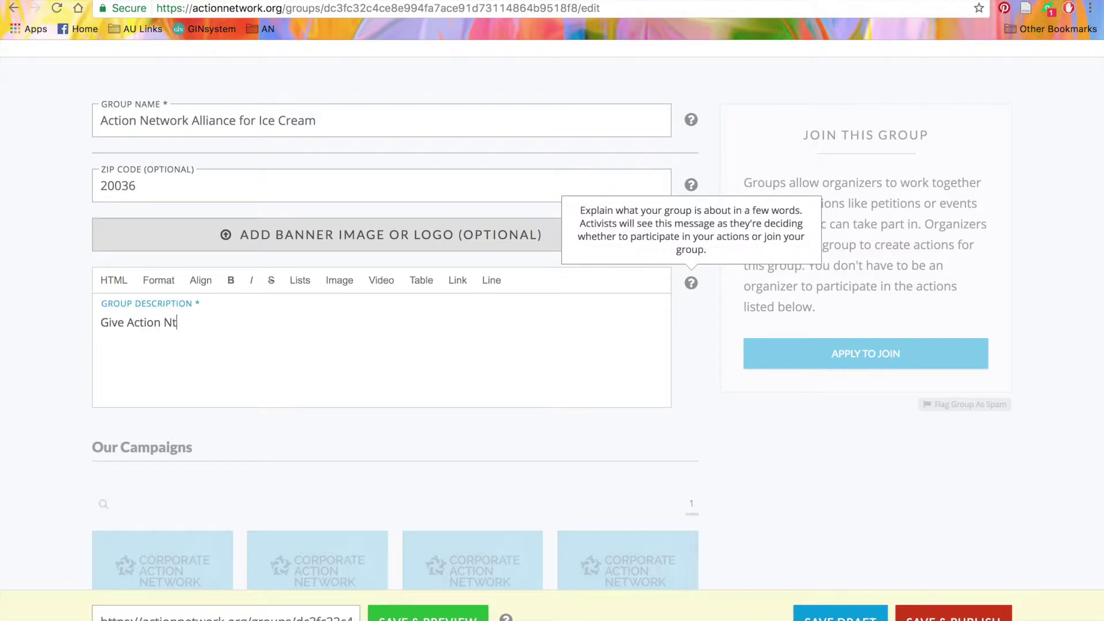
{"action": "key", "text": "BackSpace"}
{"action": "type", "text": "etwork staff ice cream!"}
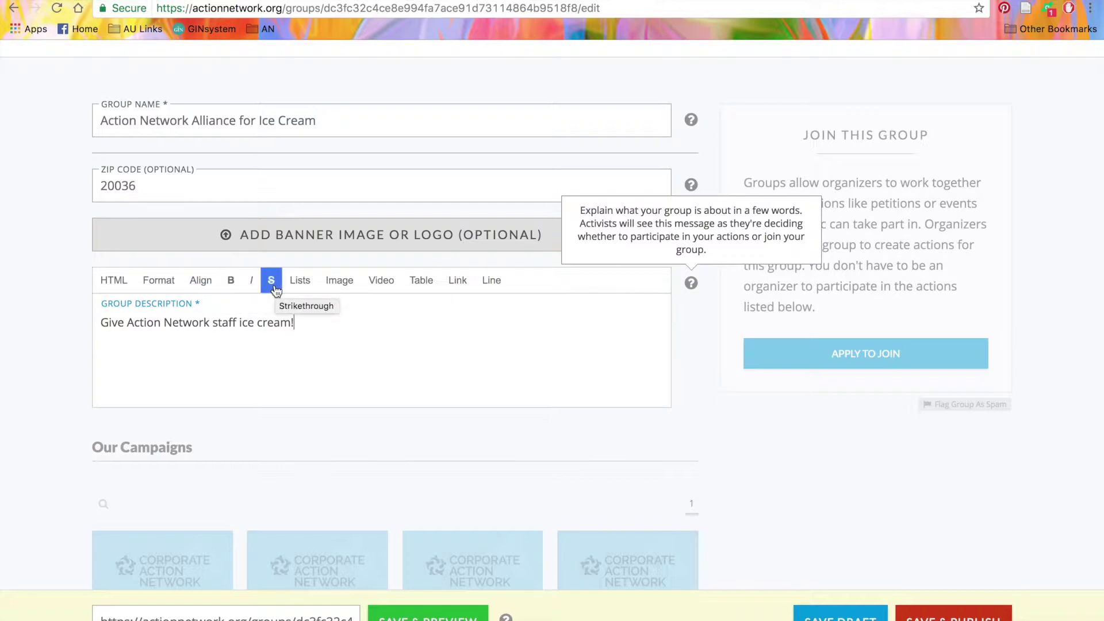
Try and cancel the Lists, Image and Video options in the description toolbar.
{"action": "left_click", "coordinate": [299, 286]}
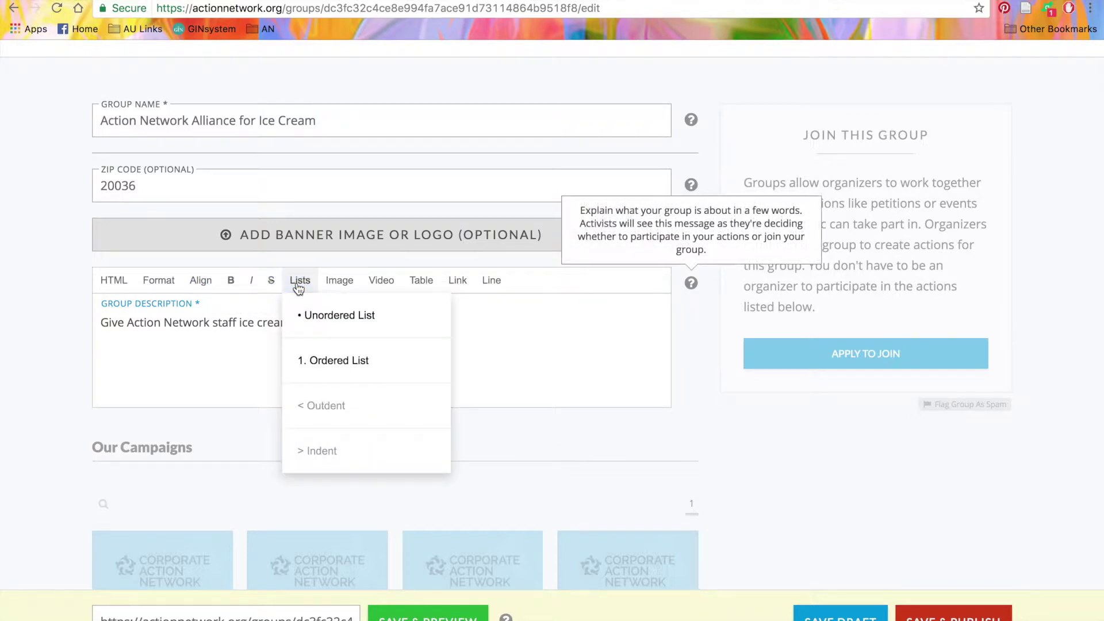
{"action": "left_click", "coordinate": [299, 286]}
{"action": "left_click", "coordinate": [339, 281]}
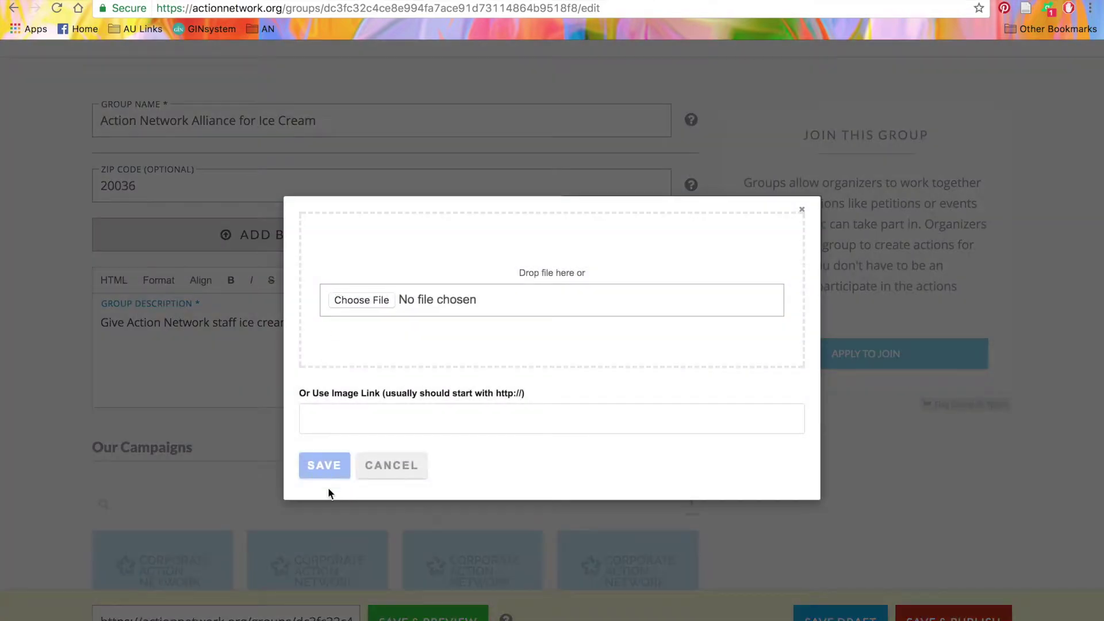
{"action": "left_click", "coordinate": [393, 467]}
{"action": "left_click", "coordinate": [386, 282]}
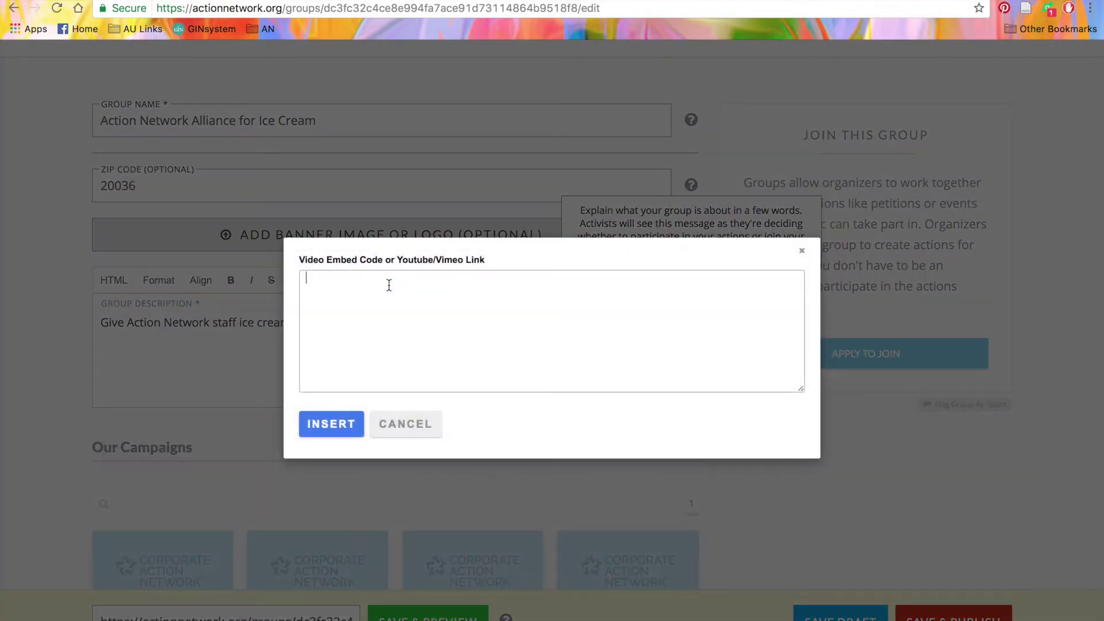
{"action": "left_click", "coordinate": [407, 425]}
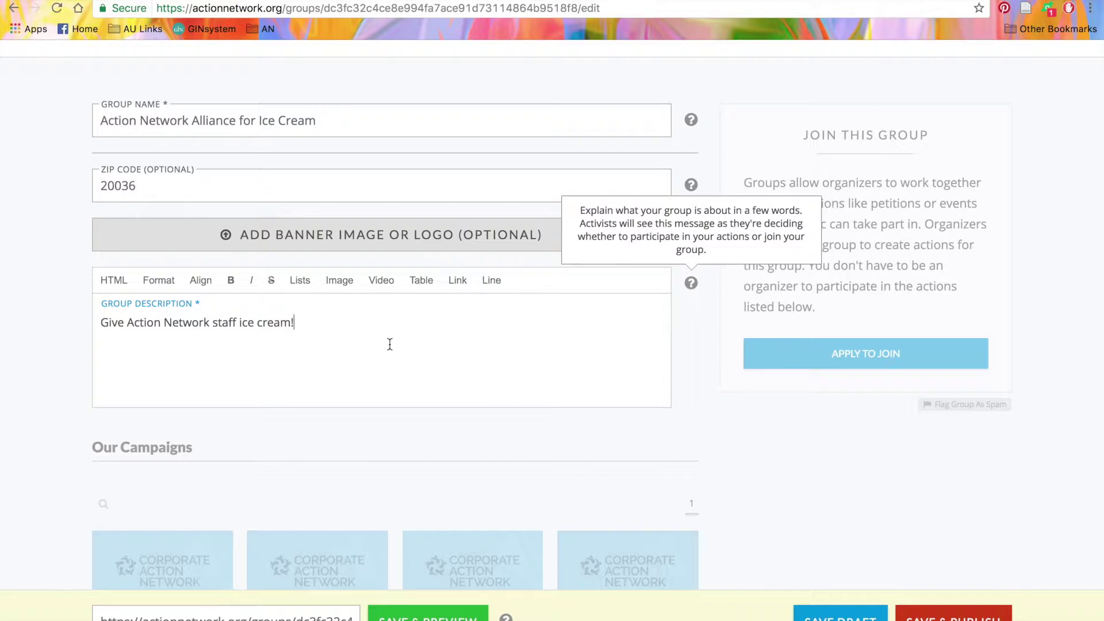
Scroll through the filled-in group form down to the sample campaigns and Save buttons.
{"action": "scroll", "coordinate": [390, 344], "scroll_direction": "down", "scroll_amount": 3}
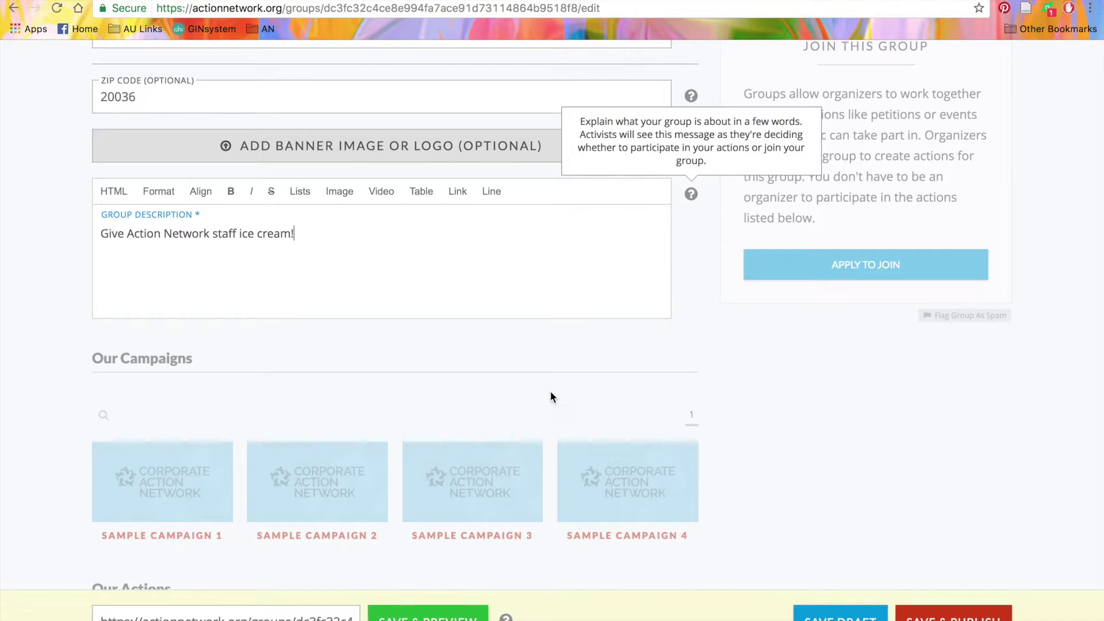
{"action": "scroll", "coordinate": [551, 393], "scroll_direction": "down", "scroll_amount": 1}
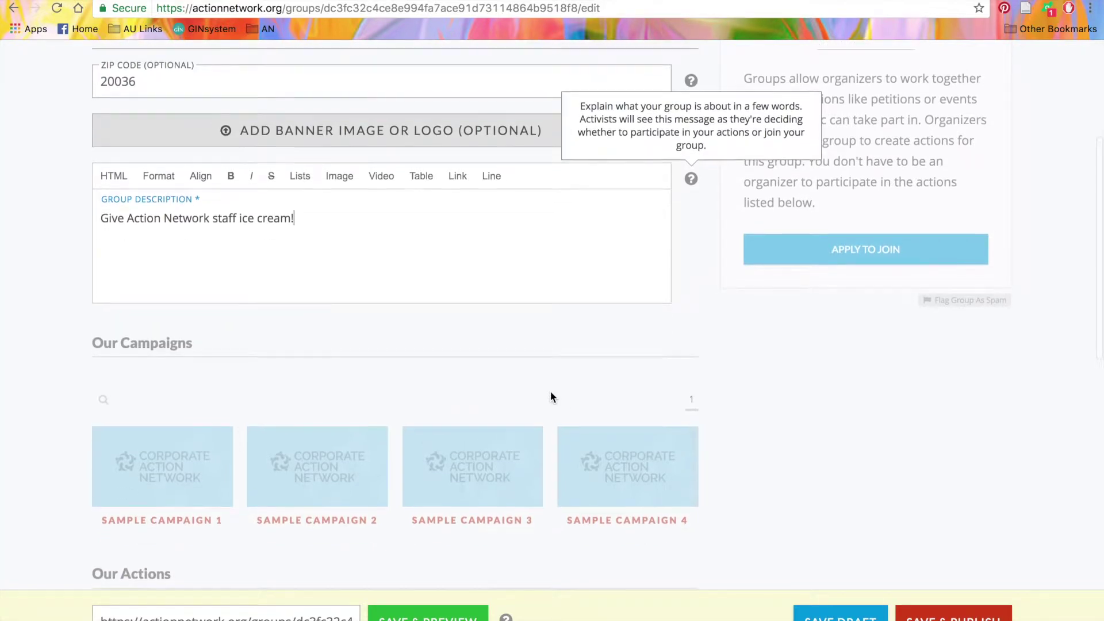
{"action": "scroll", "coordinate": [550, 397], "scroll_direction": "down", "scroll_amount": 2}
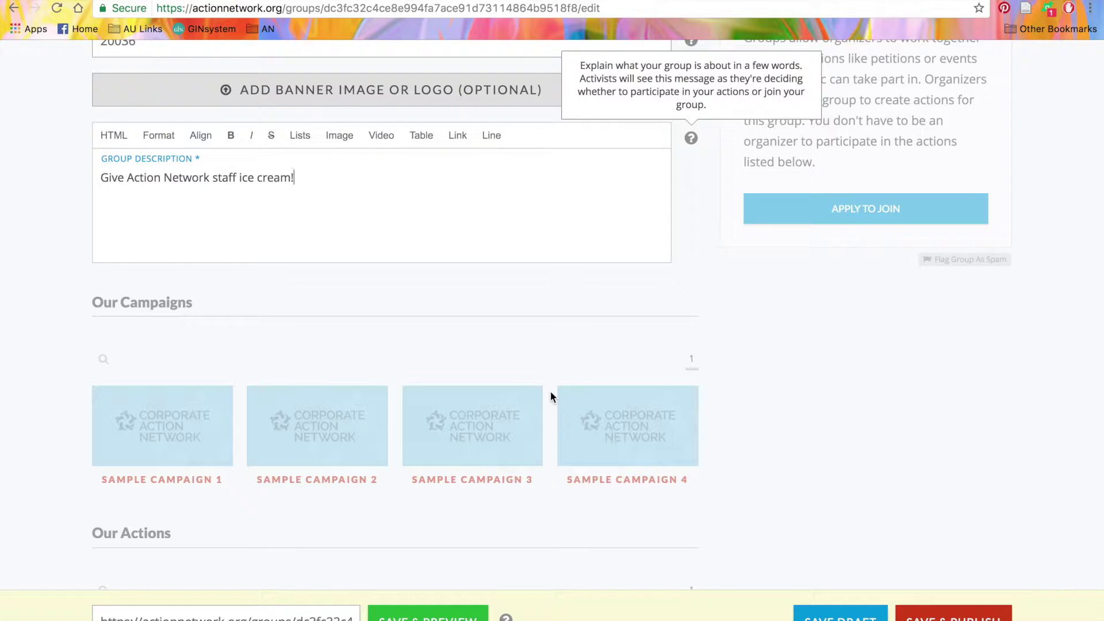
{"action": "scroll", "coordinate": [551, 395], "scroll_direction": "down", "scroll_amount": 3}
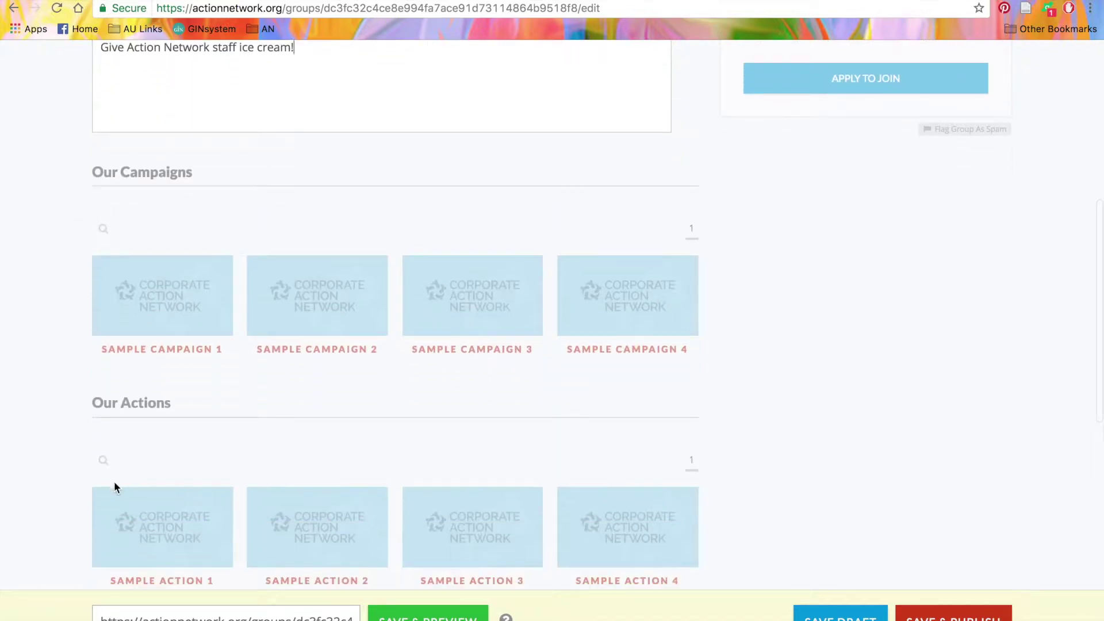
{"action": "scroll", "coordinate": [115, 486], "scroll_direction": "down", "scroll_amount": 3}
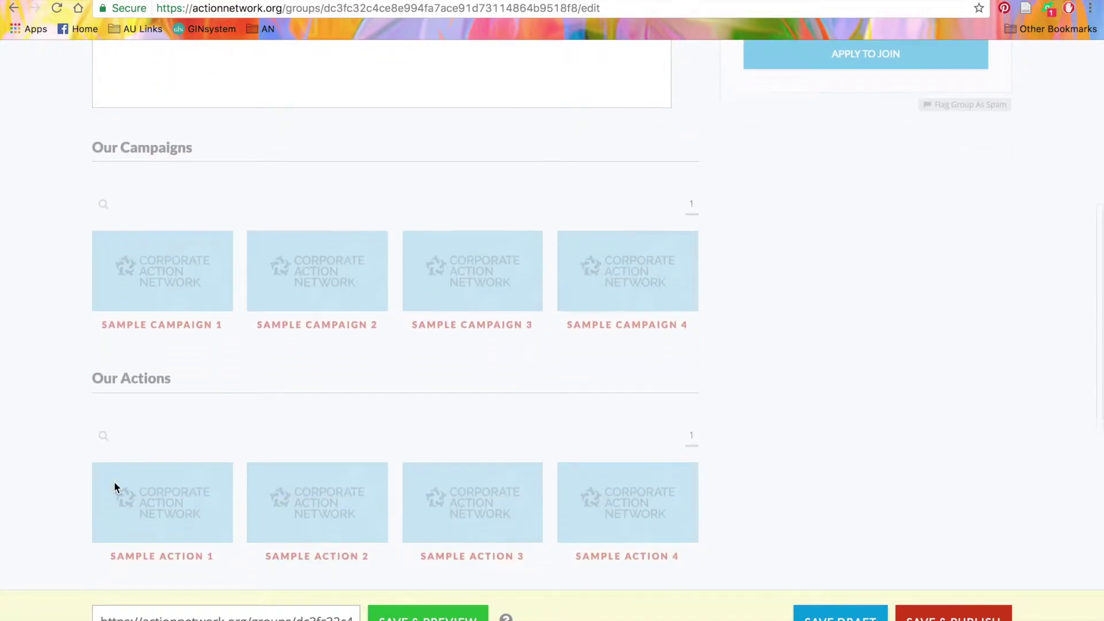
{"action": "scroll", "coordinate": [114, 487], "scroll_direction": "up", "scroll_amount": 2}
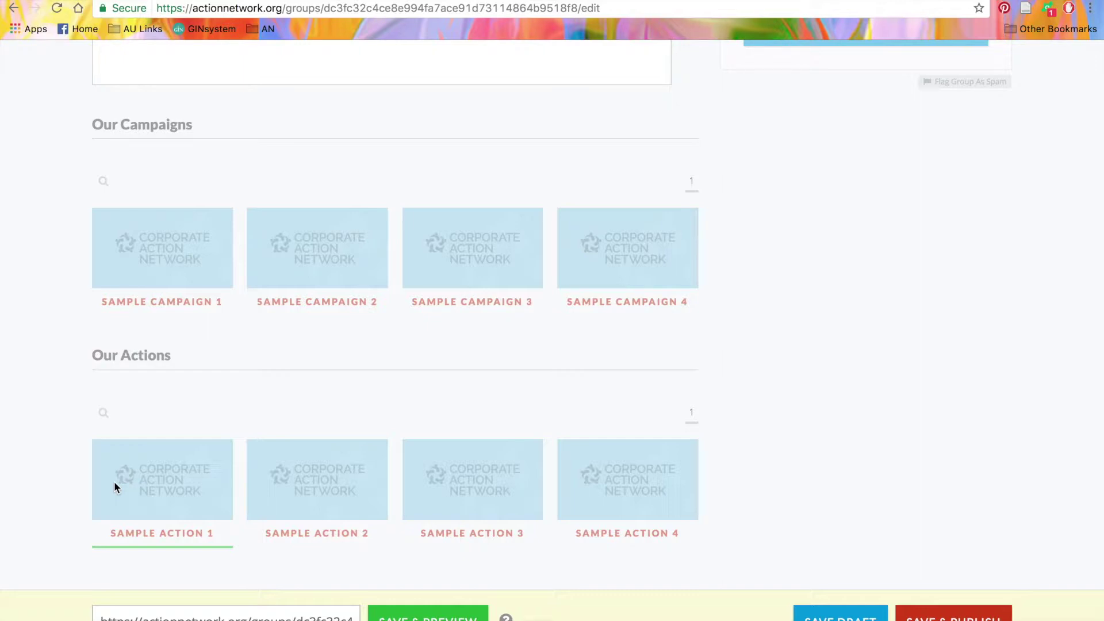
{"action": "scroll", "coordinate": [114, 484], "scroll_direction": "down", "scroll_amount": 1}
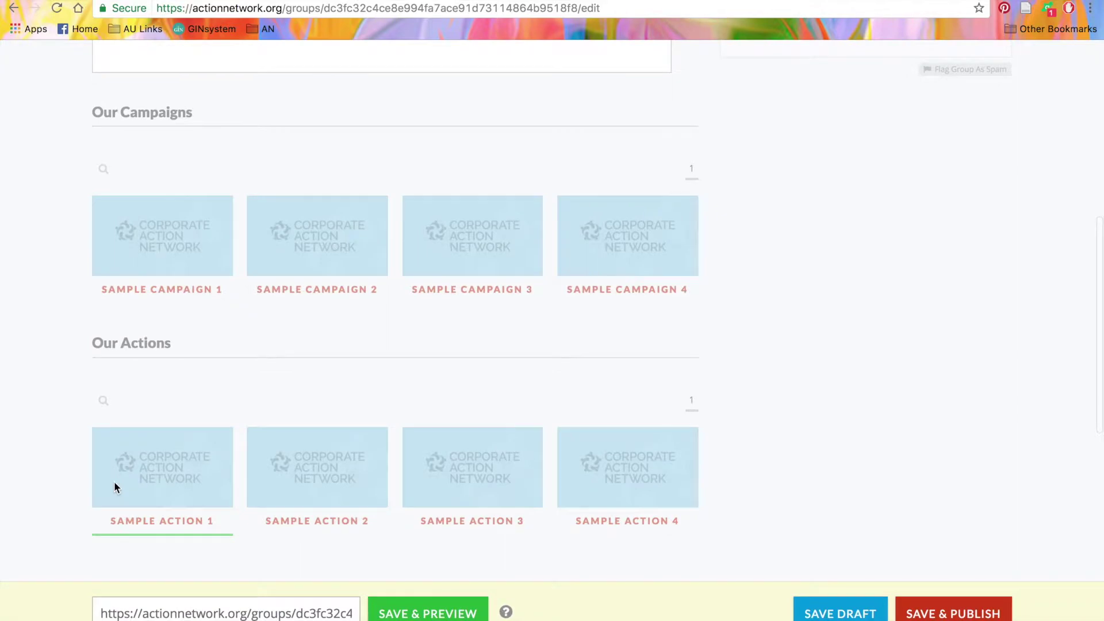
{"action": "scroll", "coordinate": [114, 482], "scroll_direction": "up", "scroll_amount": 8}
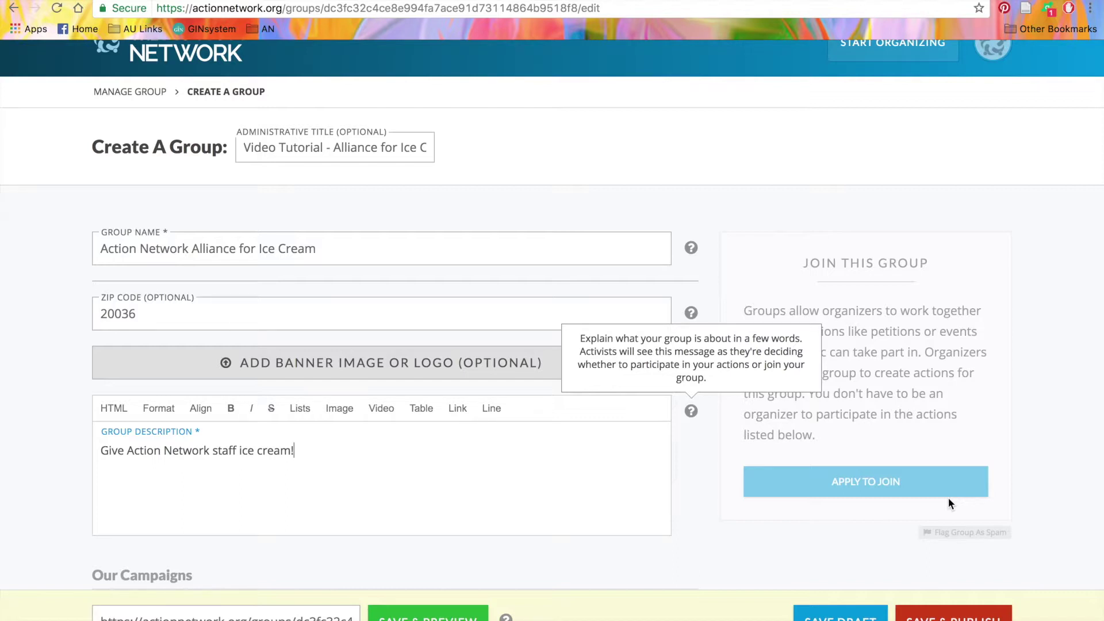
{"action": "scroll", "coordinate": [948, 499], "scroll_direction": "down", "scroll_amount": 4}
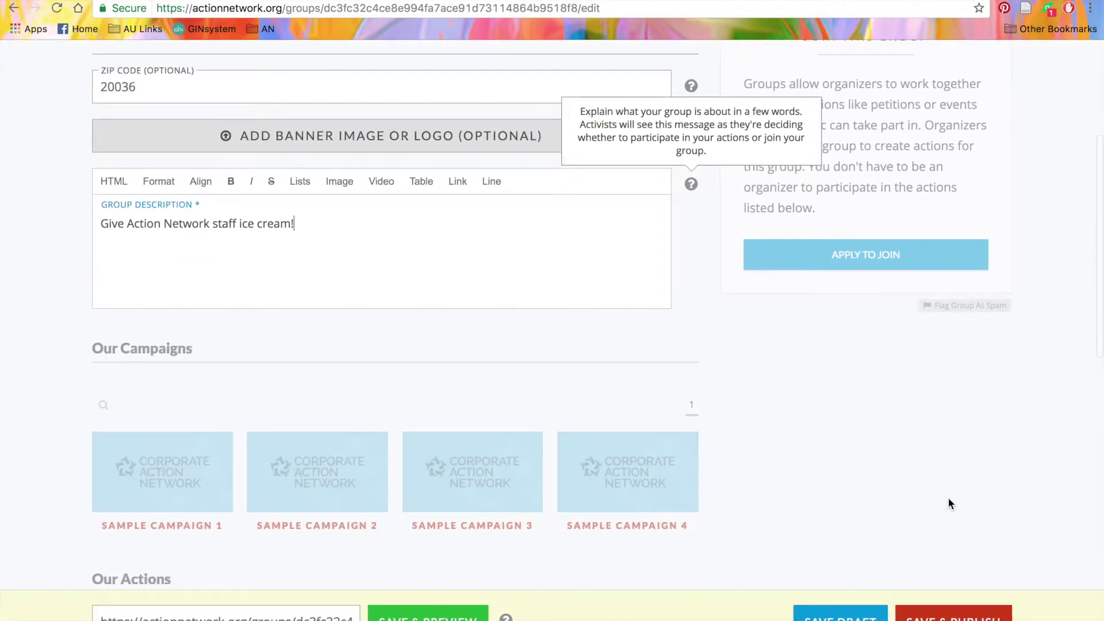
{"action": "scroll", "coordinate": [949, 504], "scroll_direction": "down", "scroll_amount": 6}
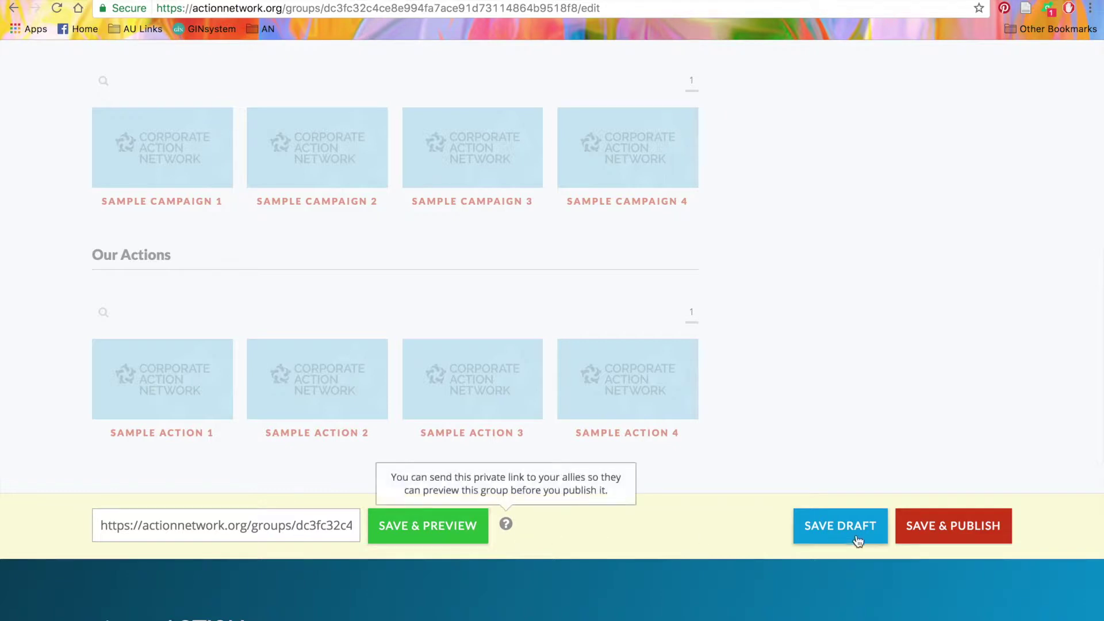
Save and publish the Ice Cream group, then answer the 'Set as your homepage?' prompt.
{"action": "left_click", "coordinate": [966, 531]}
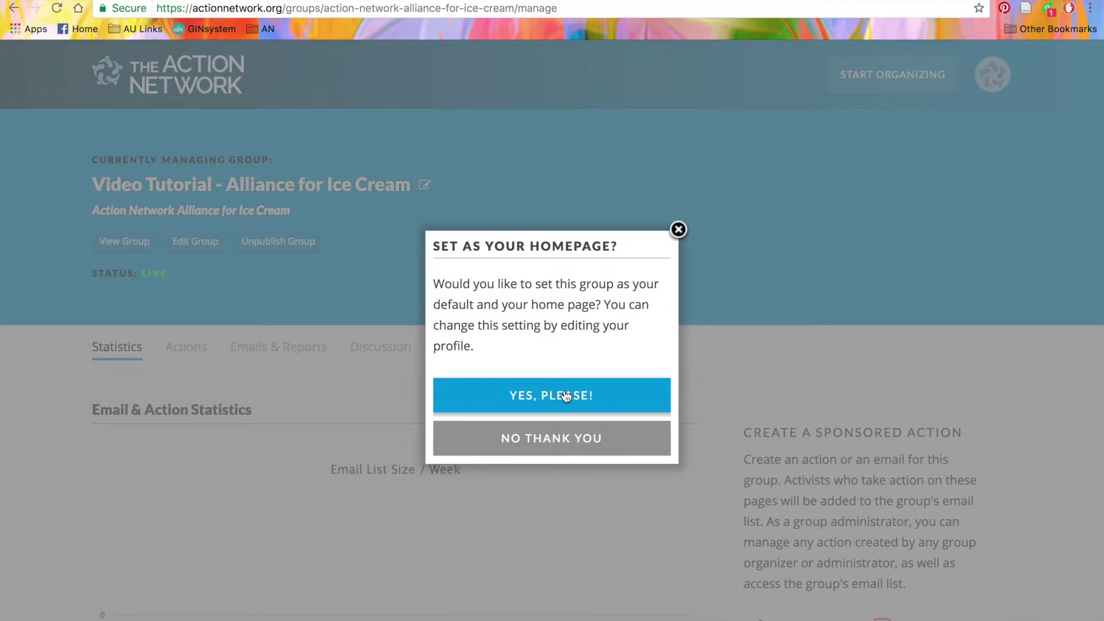
{"action": "left_click", "coordinate": [561, 440]}
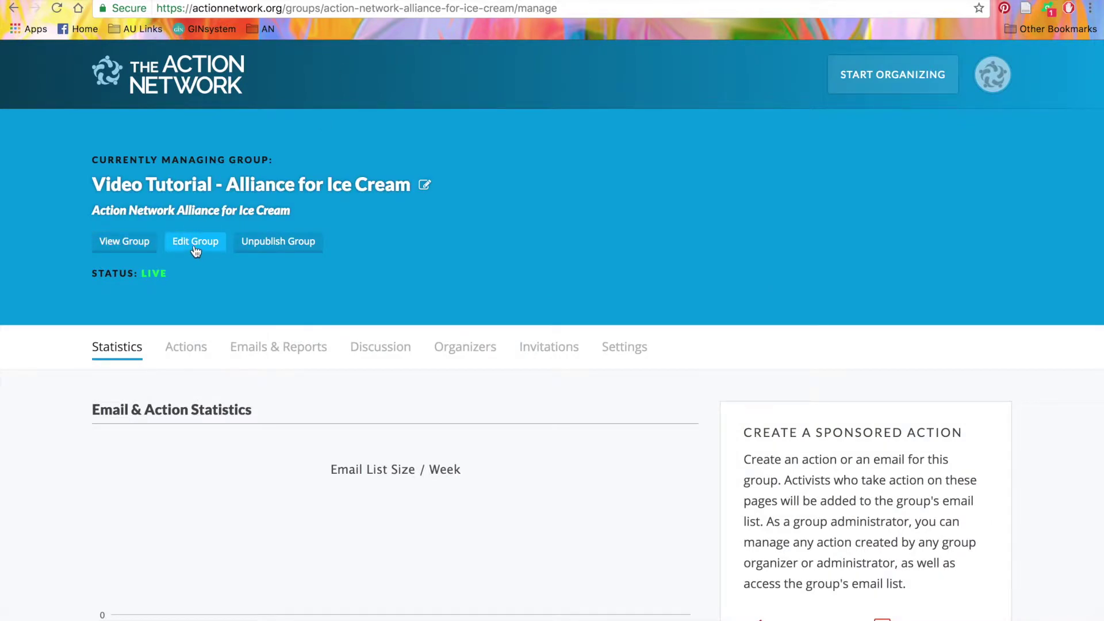
{"action": "left_click", "coordinate": [196, 244]}
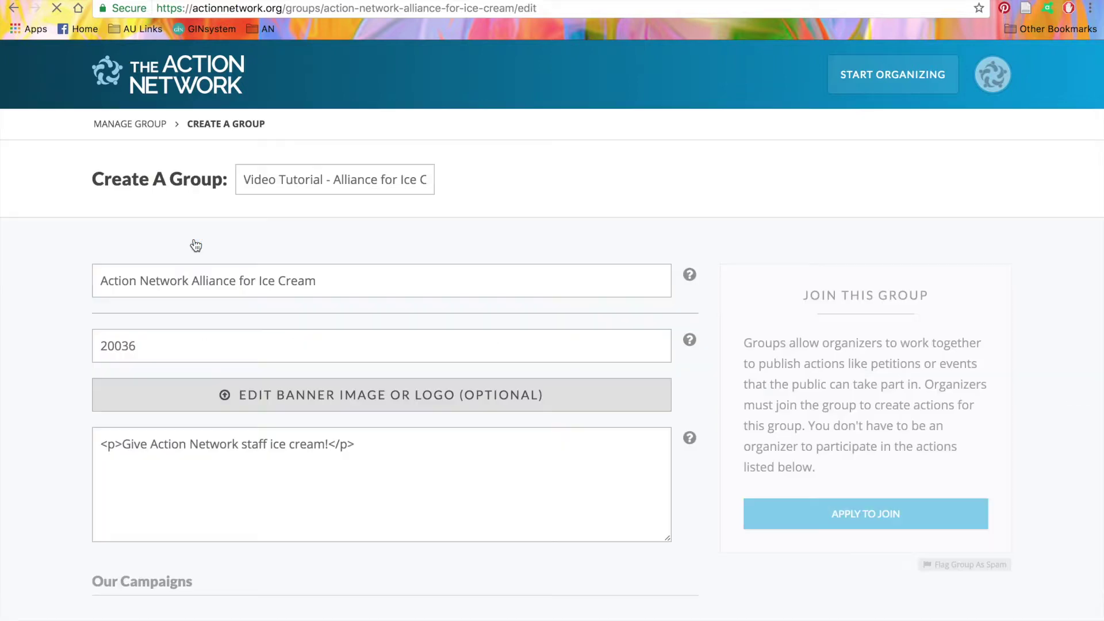
{"action": "left_click", "coordinate": [13, 9]}
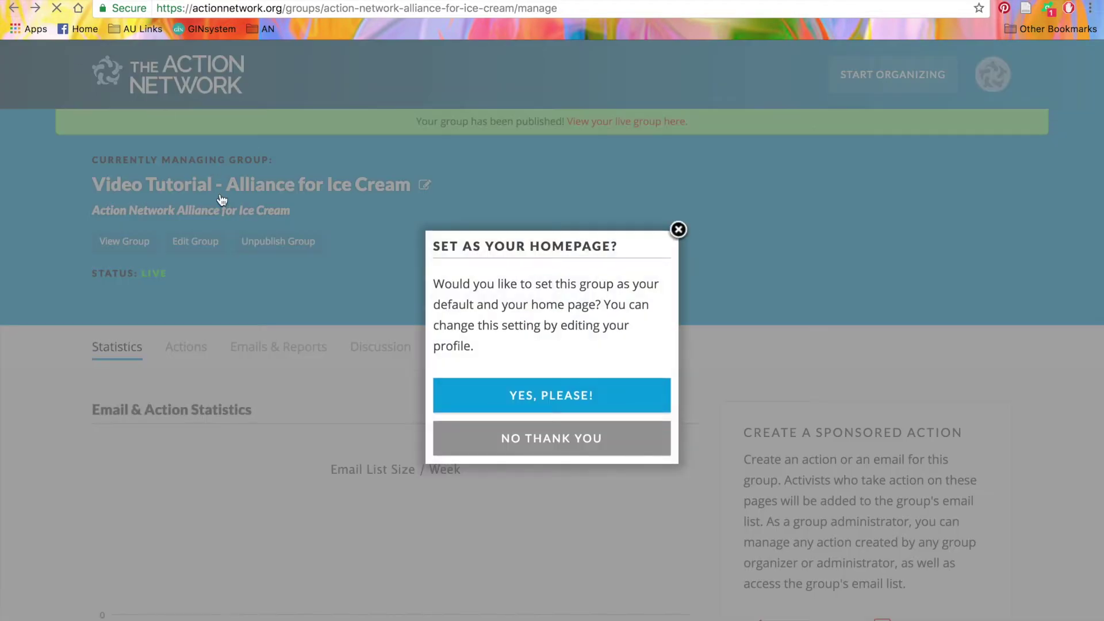
{"action": "left_click", "coordinate": [555, 441]}
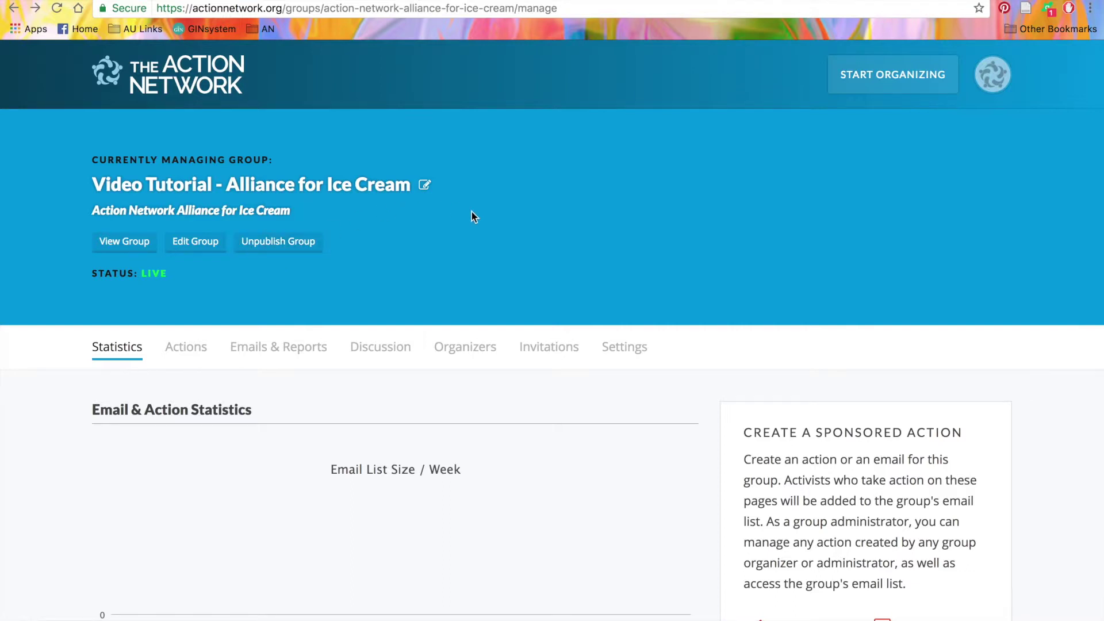
From Your Dashboard, open the manage page for Stop Squirrel Hunting - Video Demo Group.
{"action": "scroll", "coordinate": [472, 214], "scroll_direction": "down", "scroll_amount": 2}
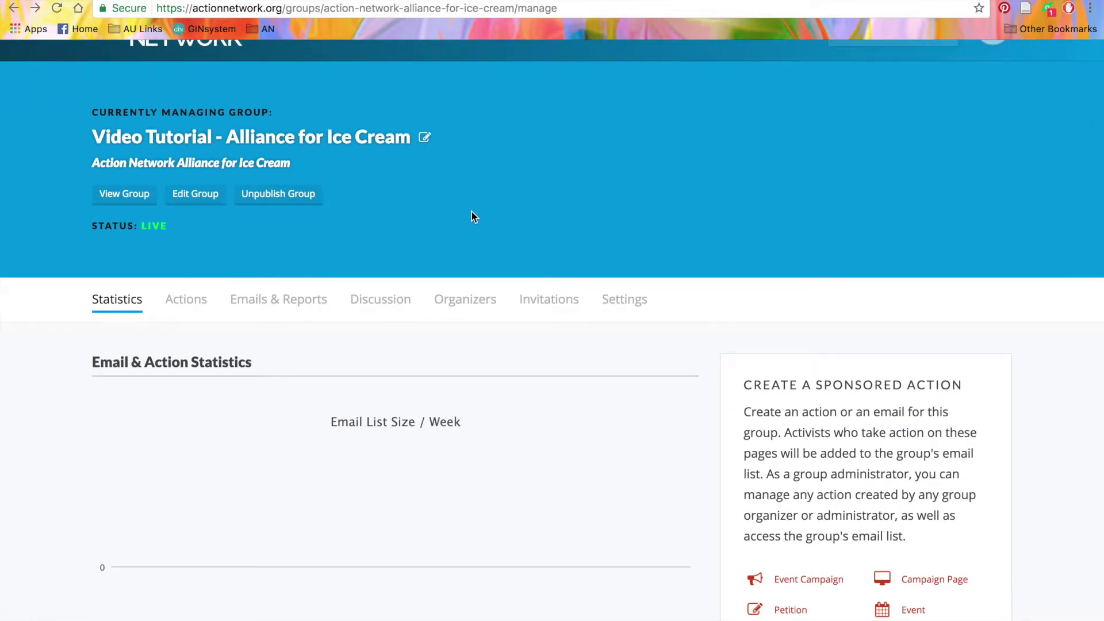
{"action": "scroll", "coordinate": [472, 212], "scroll_direction": "up", "scroll_amount": 1}
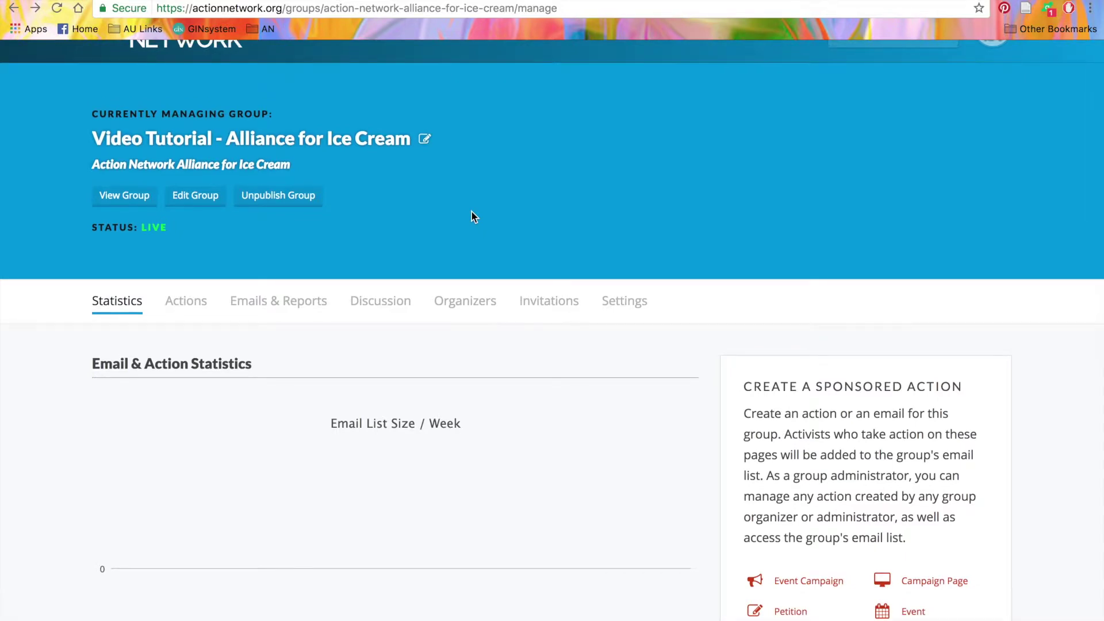
{"action": "scroll", "coordinate": [472, 217], "scroll_direction": "up", "scroll_amount": 2}
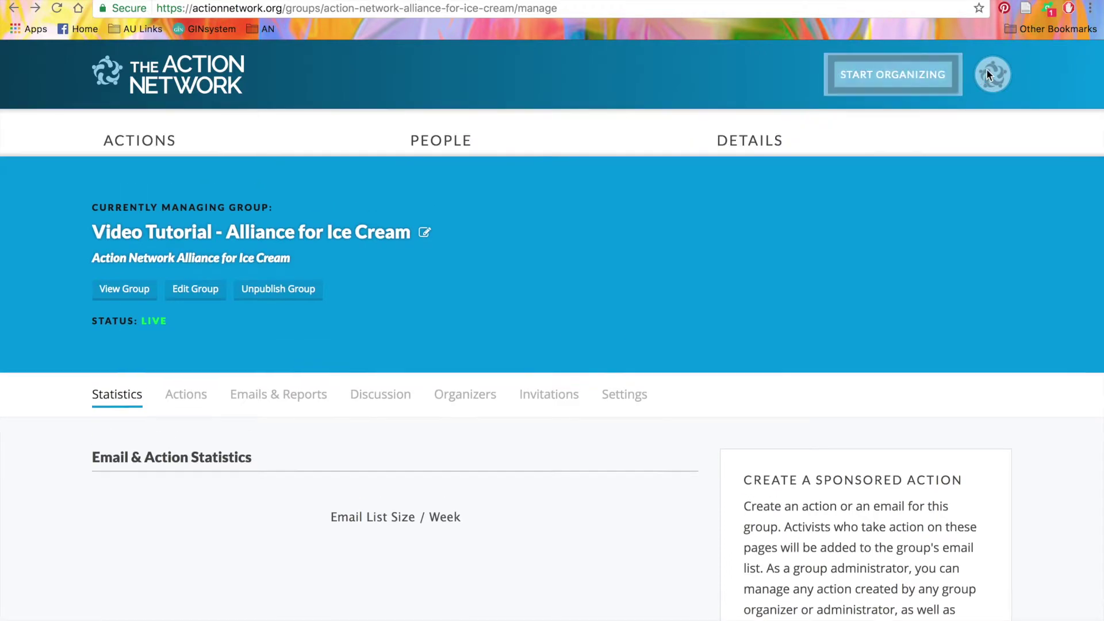
{"action": "mouse_move", "coordinate": [989, 71]}
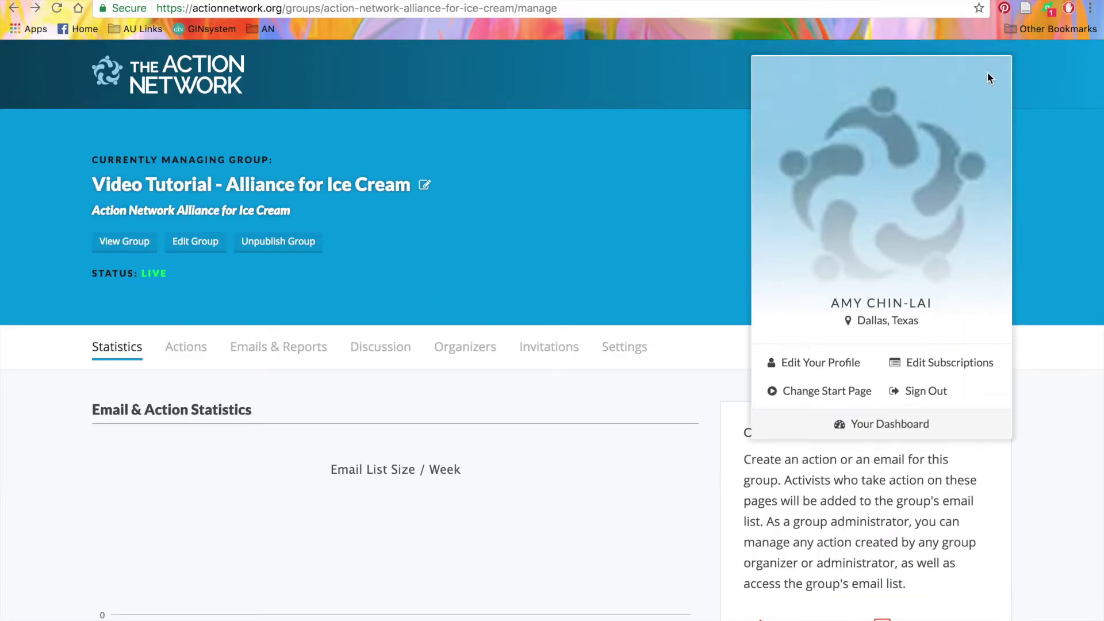
{"action": "left_click", "coordinate": [865, 423]}
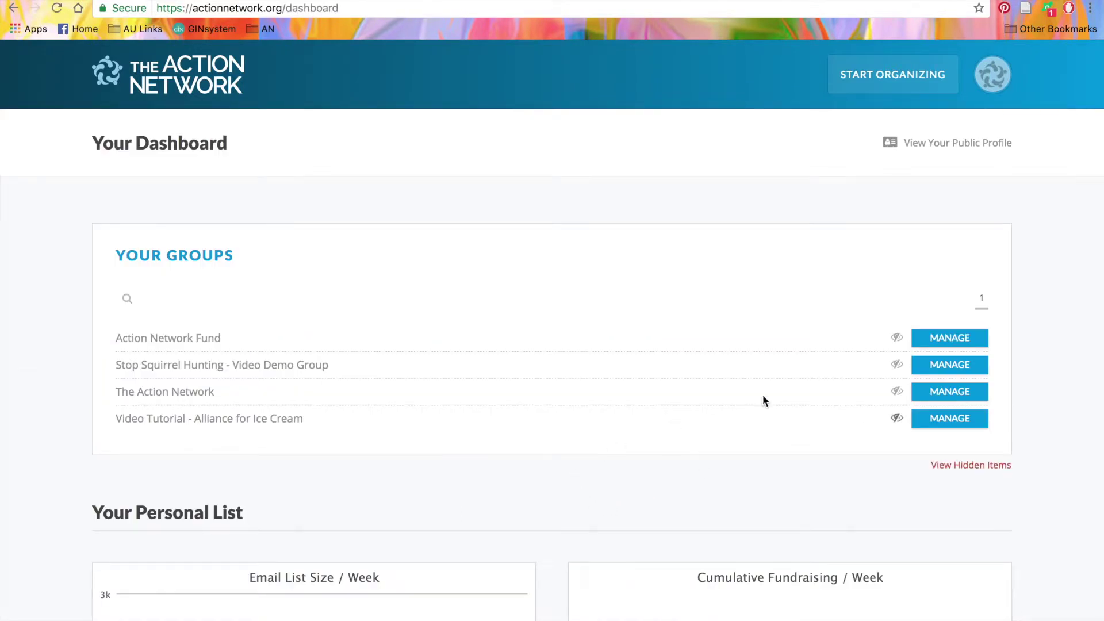
{"action": "left_click", "coordinate": [947, 365]}
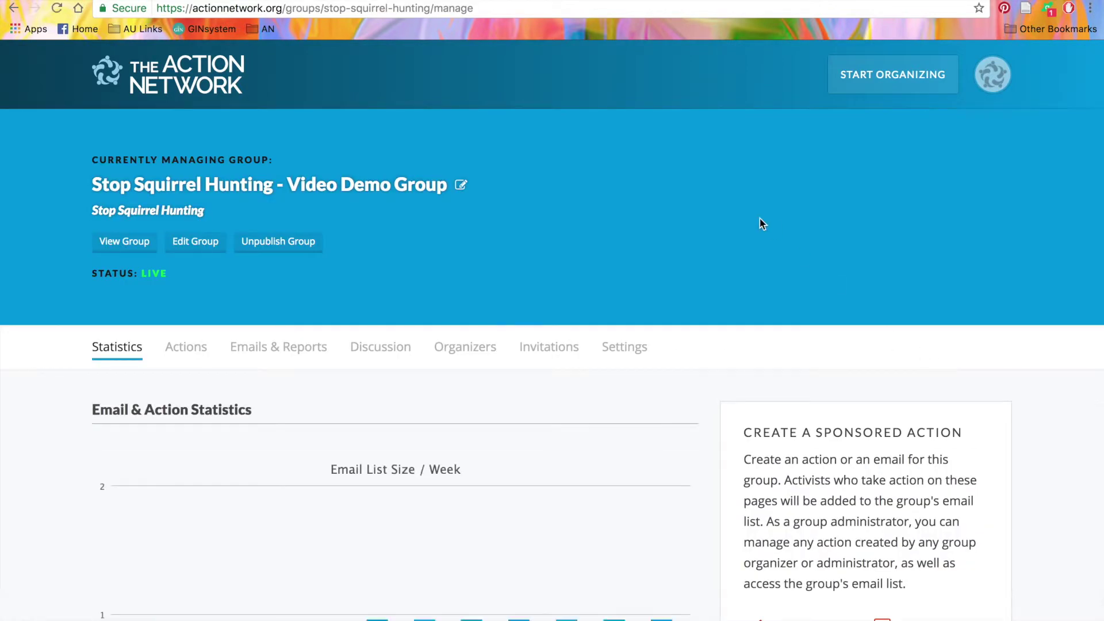
{"action": "scroll", "coordinate": [760, 219], "scroll_direction": "down", "scroll_amount": 2}
Show the group's Invitations tab and place the cursor in the invitee Email Address field.
{"action": "scroll", "coordinate": [760, 219], "scroll_direction": "down", "scroll_amount": 1}
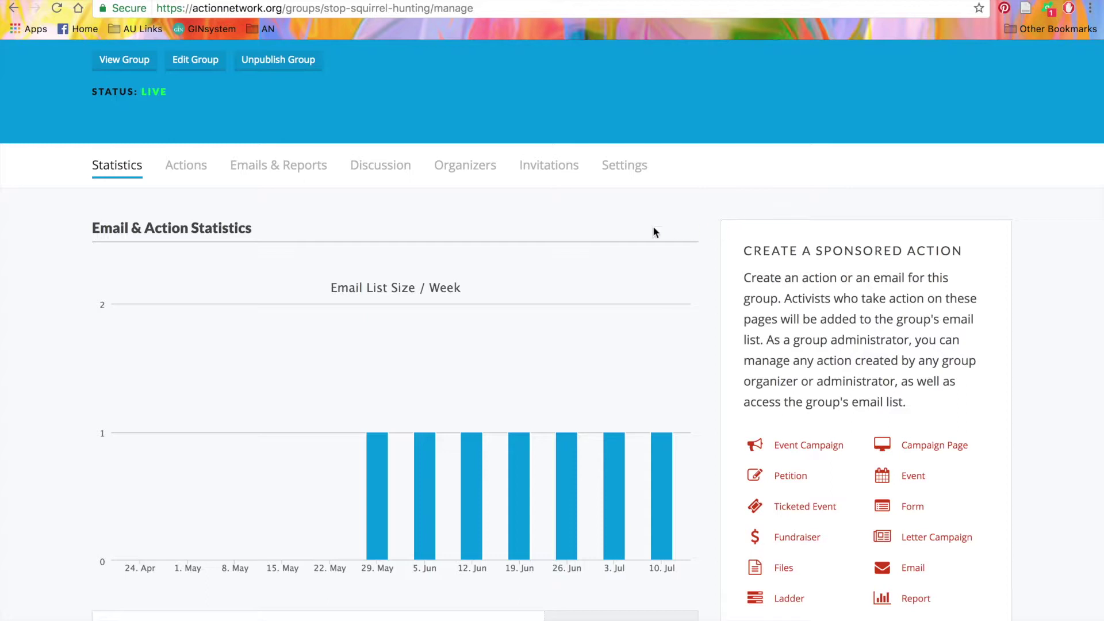
{"action": "left_click", "coordinate": [549, 167]}
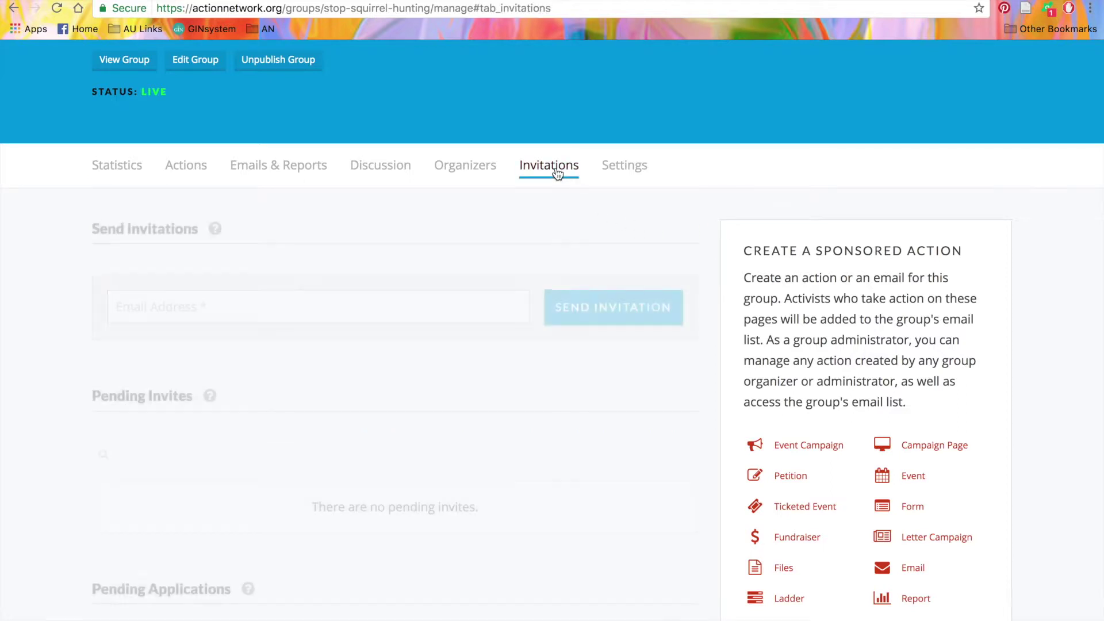
{"action": "scroll", "coordinate": [420, 330], "scroll_direction": "down", "scroll_amount": 2}
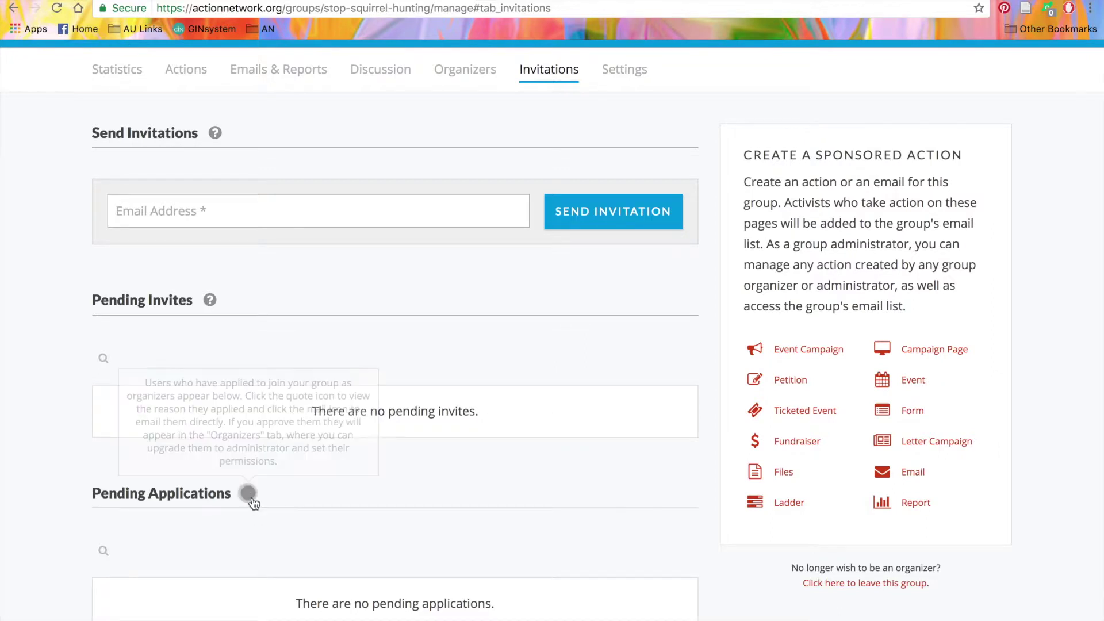
{"action": "left_click", "coordinate": [207, 217]}
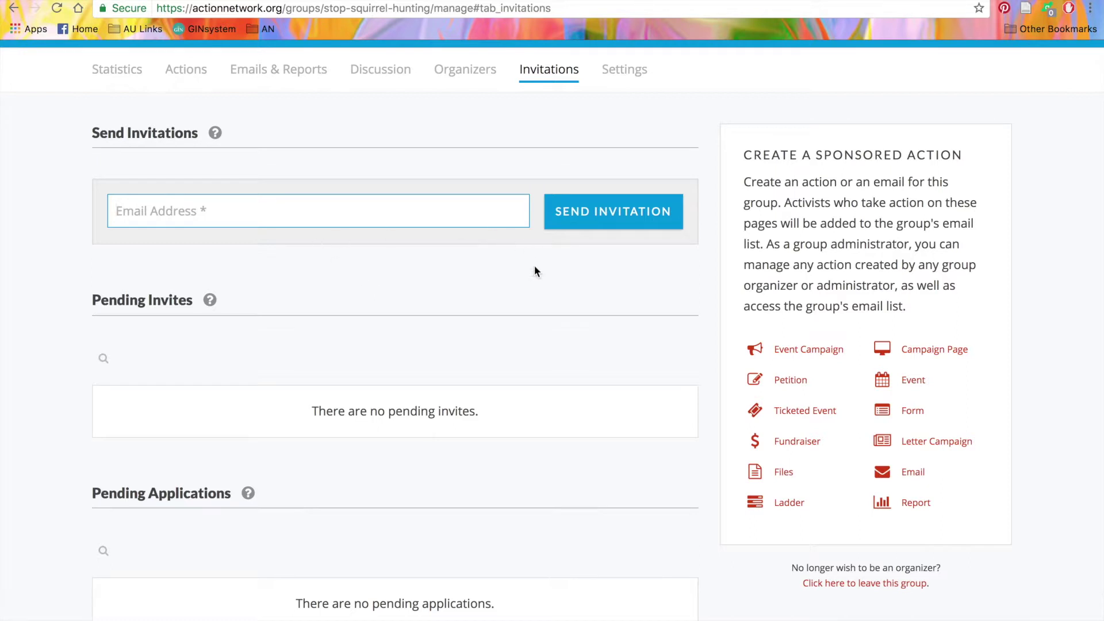
On the Organizers tab, bring up the administrator's Edit Permissions dialog.
{"action": "scroll", "coordinate": [535, 270], "scroll_direction": "up", "scroll_amount": 2}
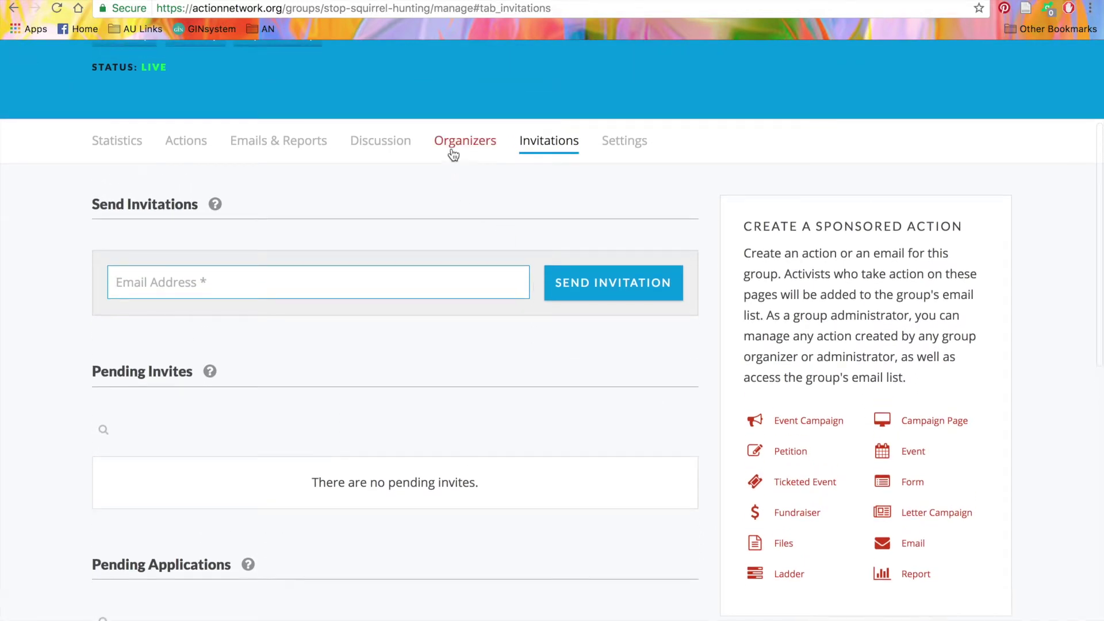
{"action": "left_click", "coordinate": [454, 151]}
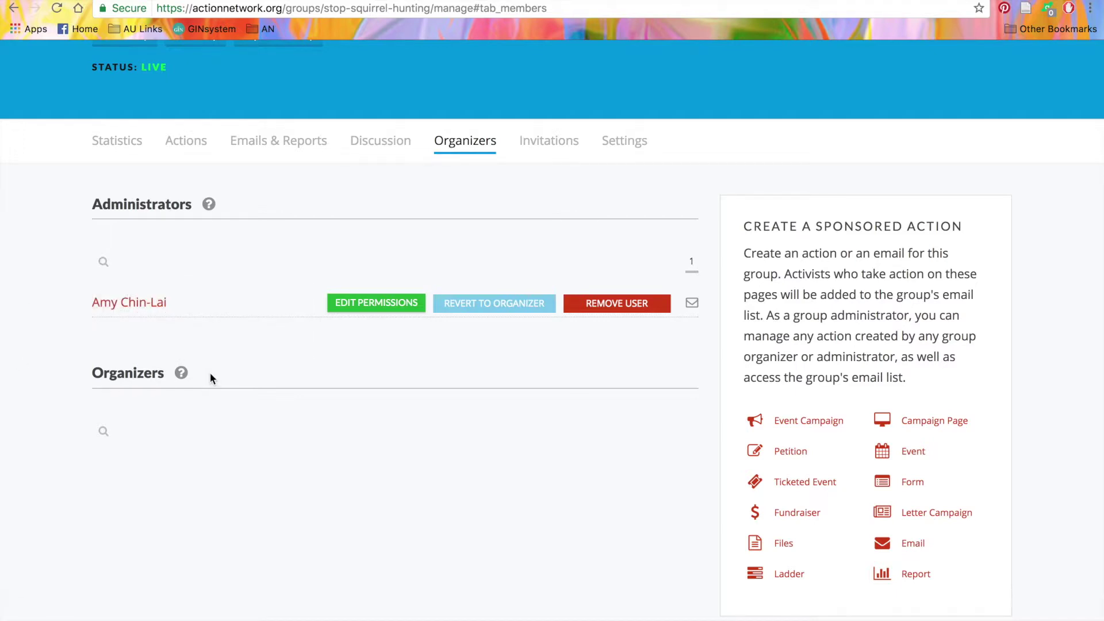
{"action": "left_click", "coordinate": [380, 309]}
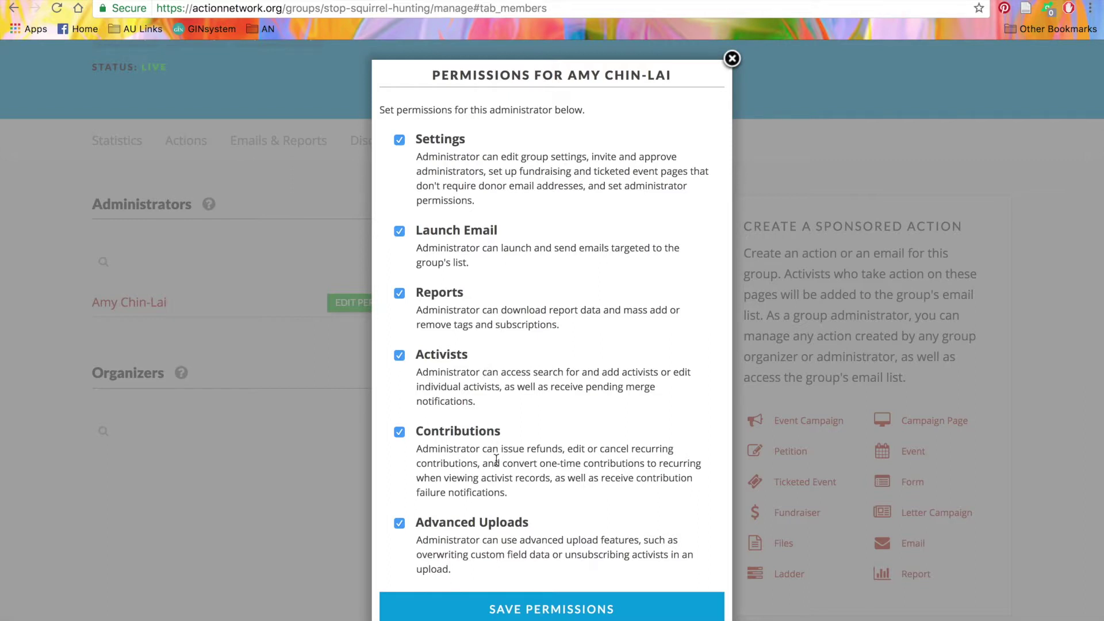
Save the administrator's six permissions and return to the Organizers list.
{"action": "left_click", "coordinate": [522, 615]}
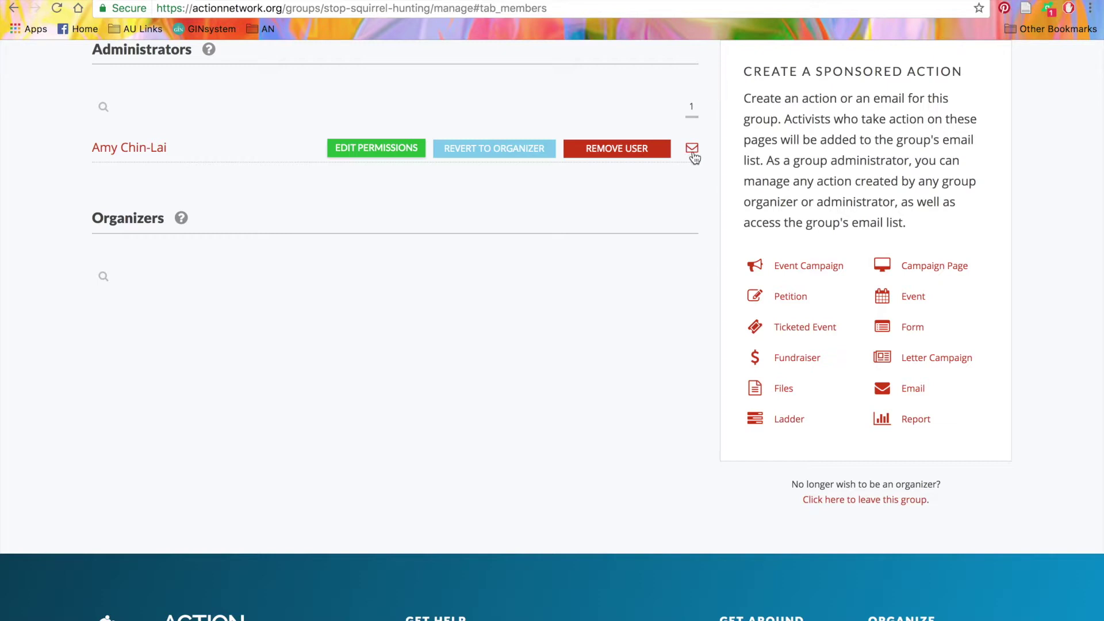
{"action": "scroll", "coordinate": [648, 335], "scroll_direction": "up", "scroll_amount": 5}
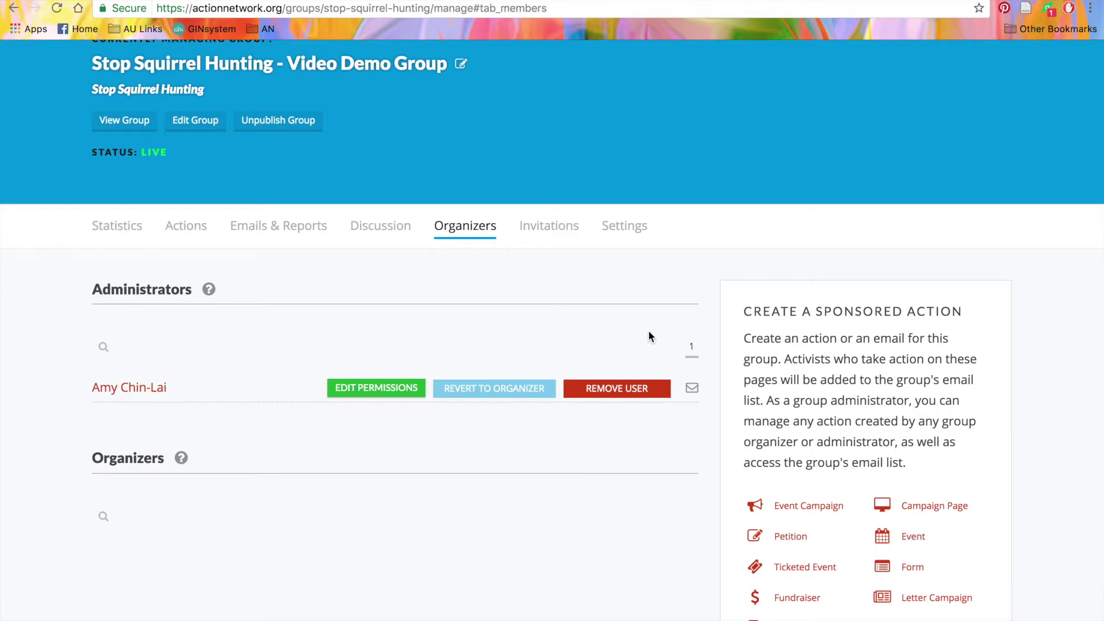
{"action": "left_click", "coordinate": [115, 228]}
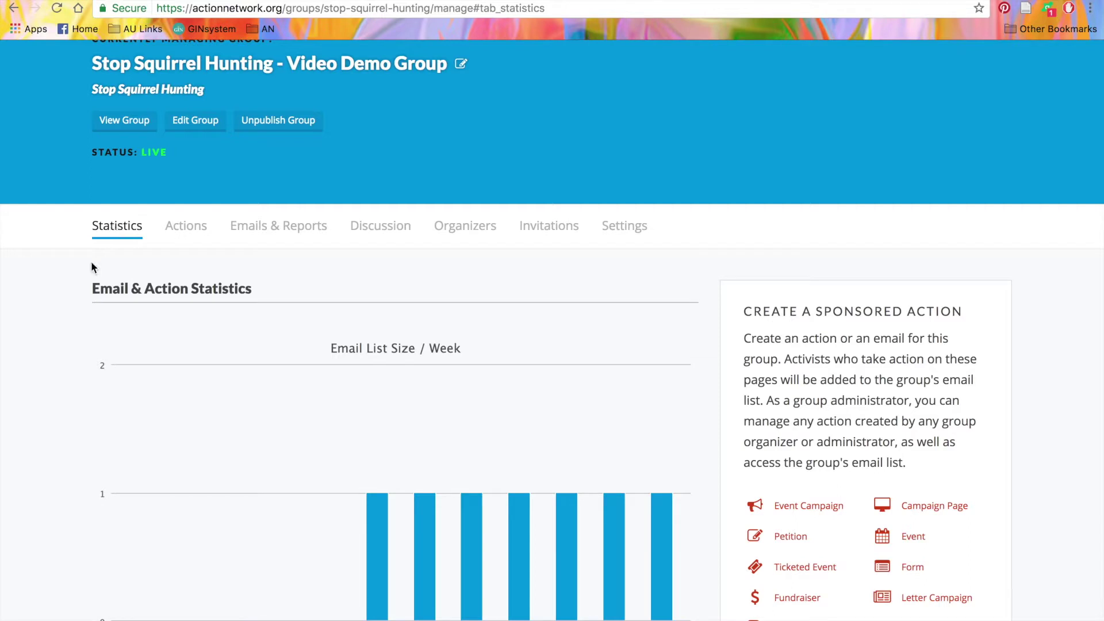
{"action": "scroll", "coordinate": [70, 366], "scroll_direction": "down", "scroll_amount": 5}
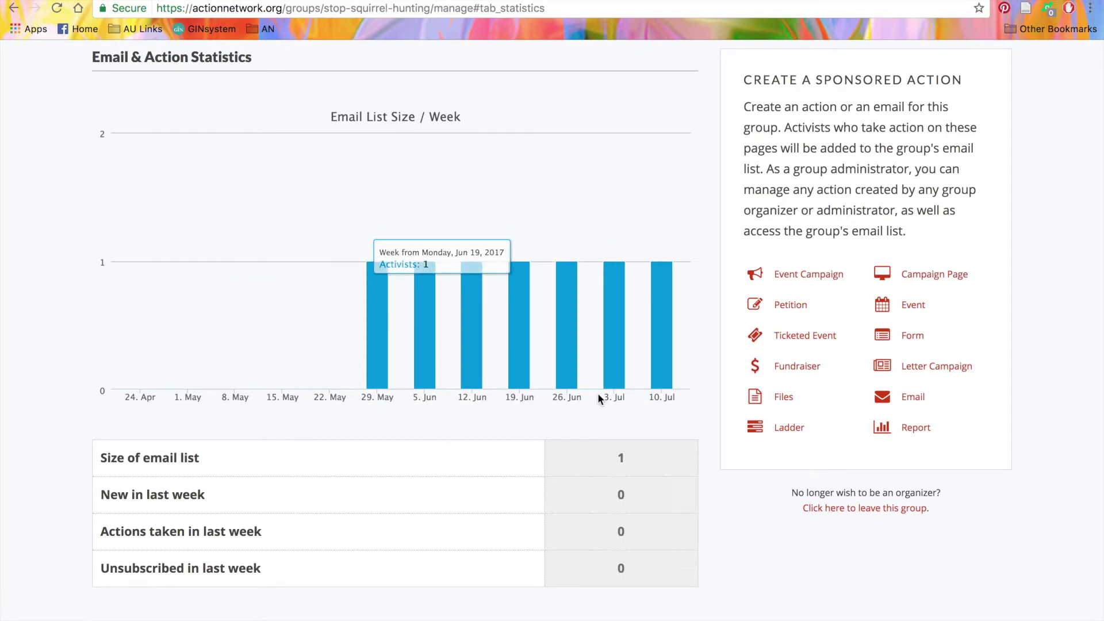
{"action": "scroll", "coordinate": [597, 395], "scroll_direction": "down", "scroll_amount": 3}
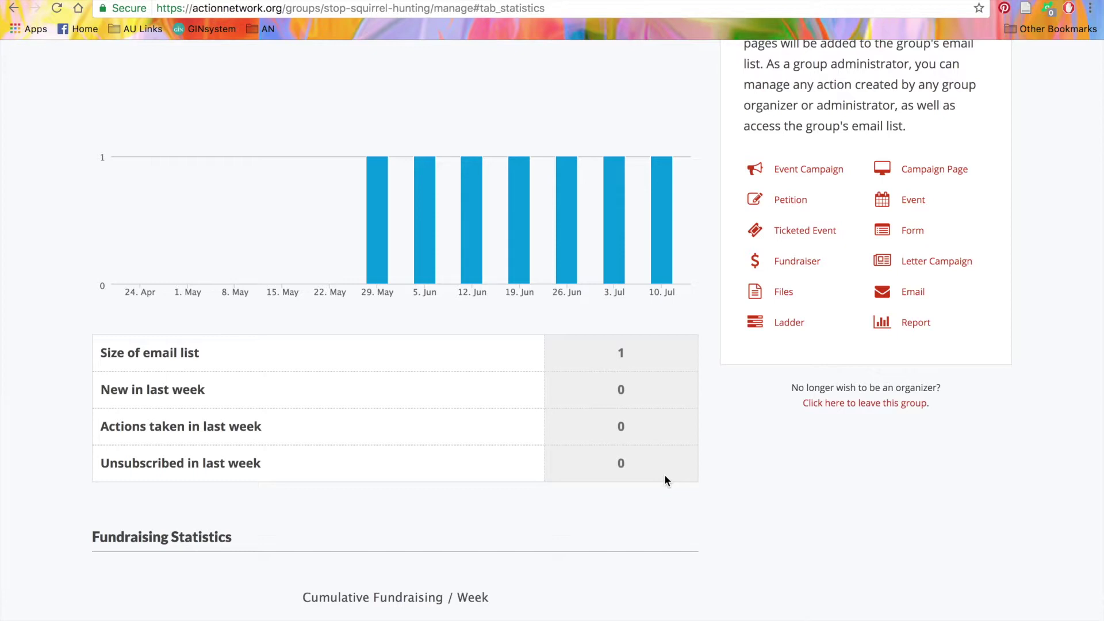
{"action": "scroll", "coordinate": [666, 478], "scroll_direction": "down", "scroll_amount": 4}
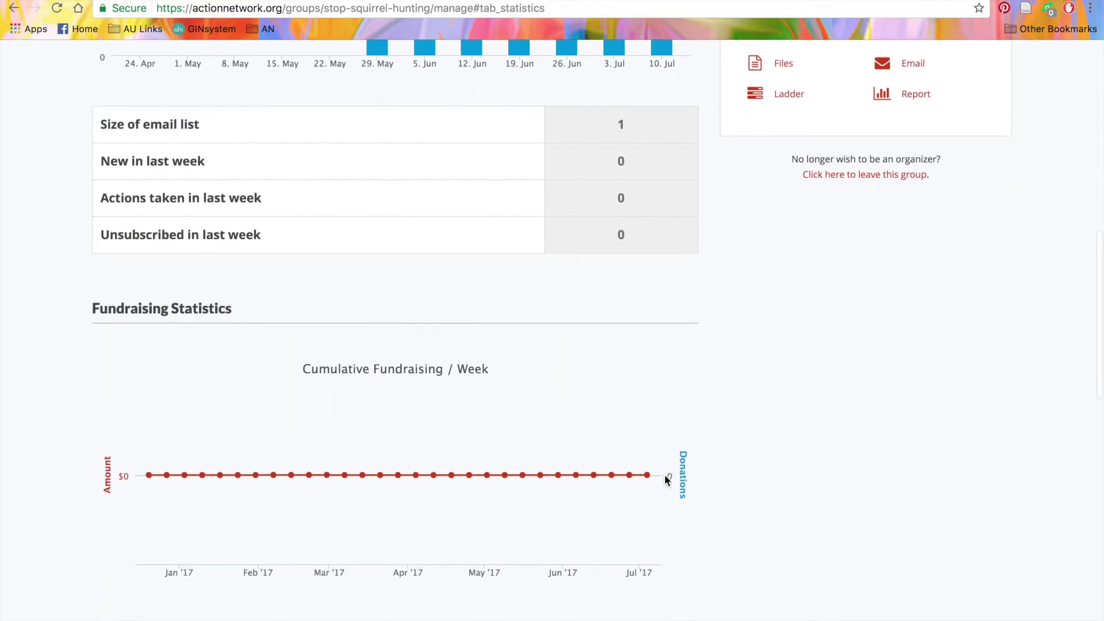
{"action": "scroll", "coordinate": [665, 479], "scroll_direction": "down", "scroll_amount": 5}
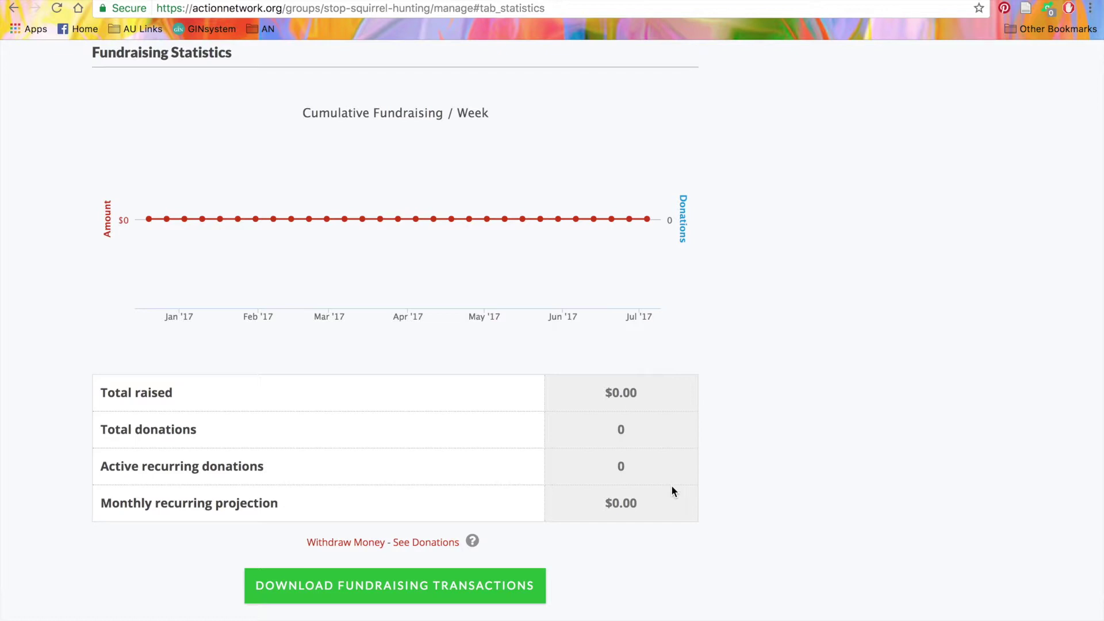
{"action": "scroll", "coordinate": [672, 489], "scroll_direction": "up", "scroll_amount": 15}
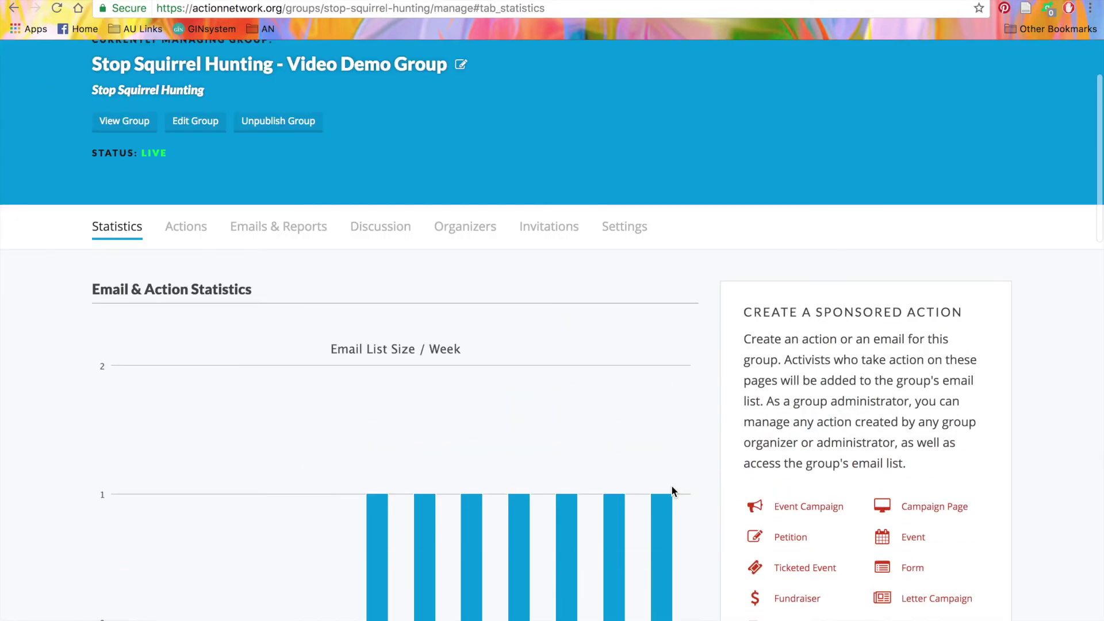
{"action": "left_click", "coordinate": [189, 229]}
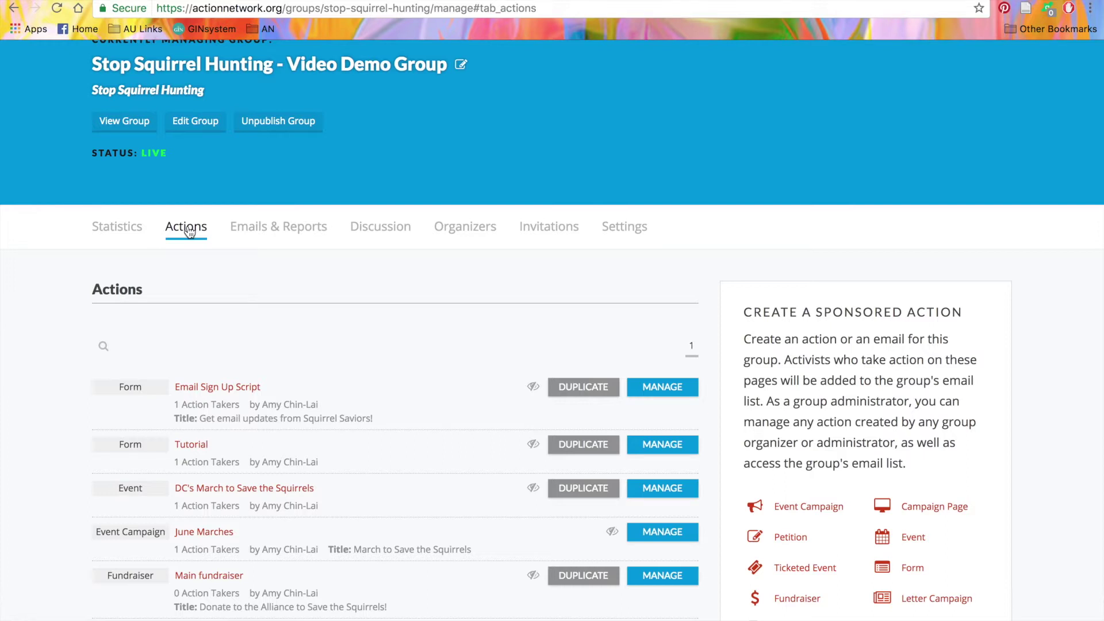
Scroll the Stop Squirrel Hunting actions list down to the US House Letter Campaign practice and back.
{"action": "scroll", "coordinate": [190, 231], "scroll_direction": "down", "scroll_amount": 2}
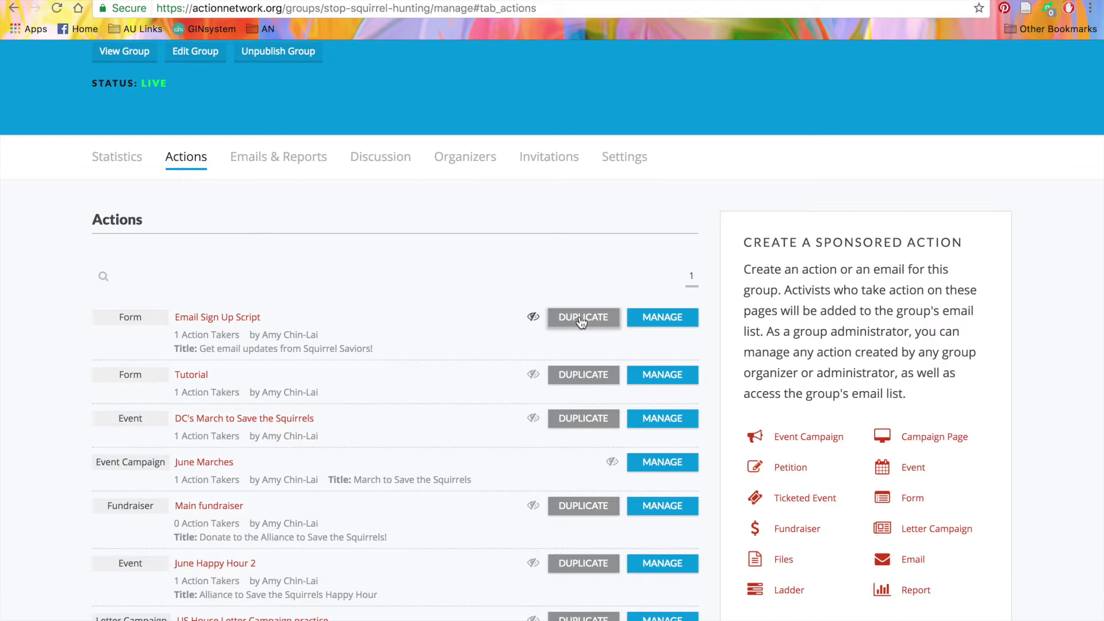
{"action": "scroll", "coordinate": [582, 322], "scroll_direction": "down", "scroll_amount": 2}
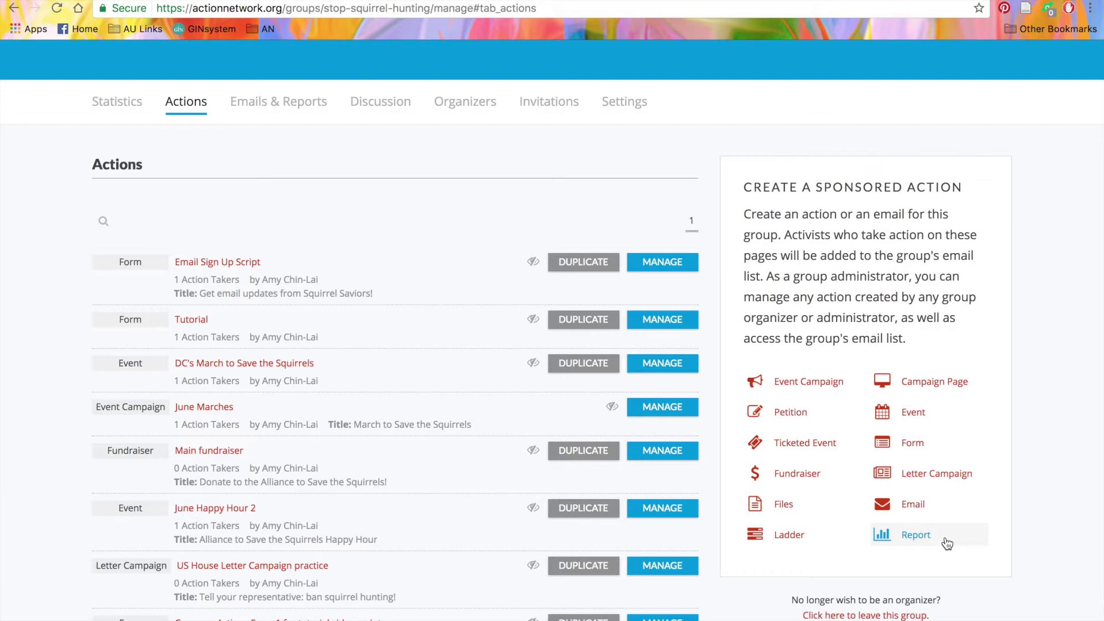
{"action": "scroll", "coordinate": [946, 544], "scroll_direction": "up", "scroll_amount": 3}
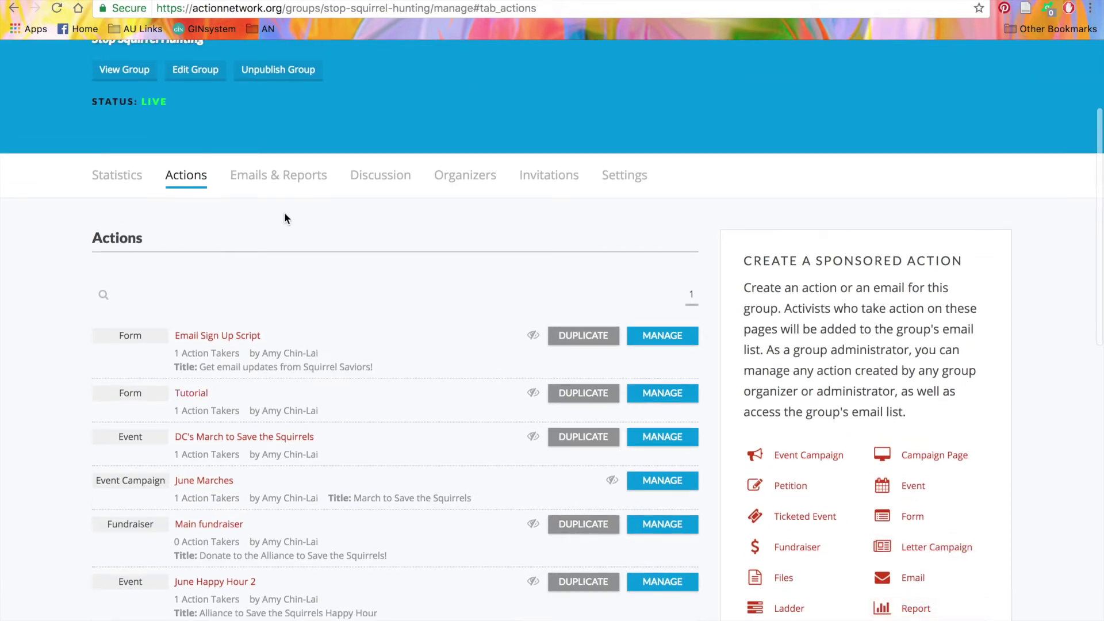
Show Emails & Reports and expand STATS for the draft '[Subject of your email]', reviewing drafts and reports.
{"action": "left_click", "coordinate": [271, 177]}
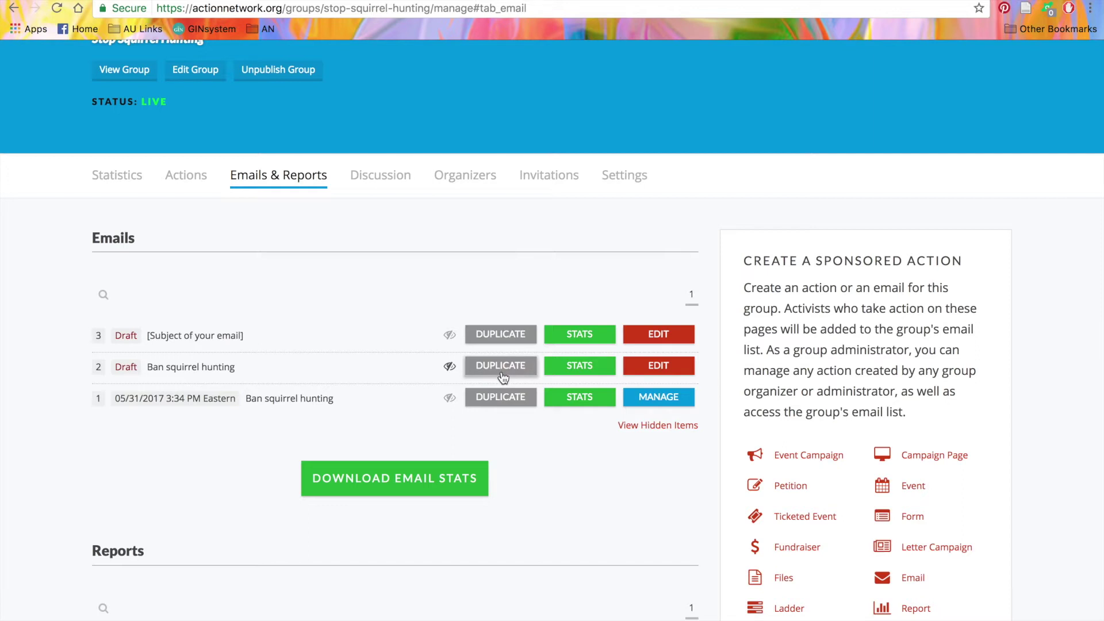
{"action": "left_click", "coordinate": [588, 337]}
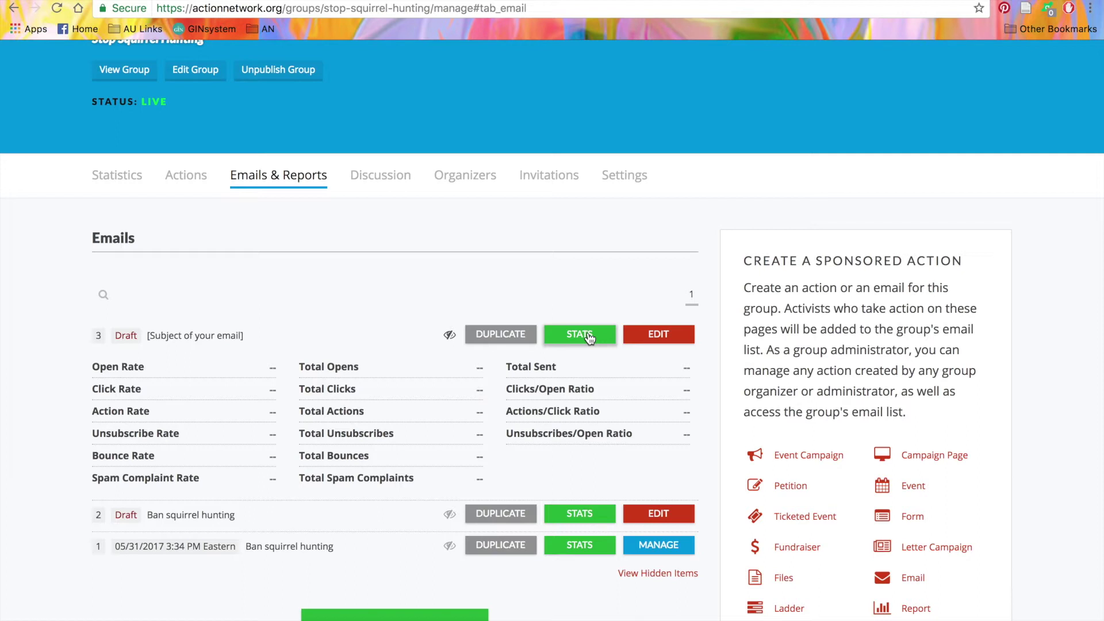
{"action": "scroll", "coordinate": [588, 337], "scroll_direction": "down", "scroll_amount": 2}
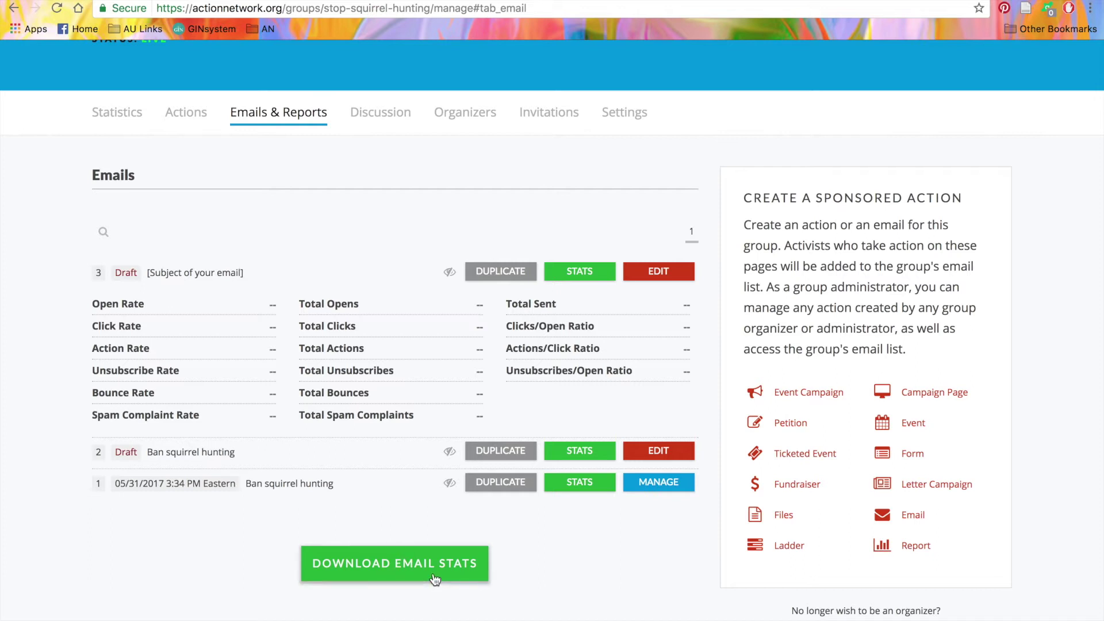
{"action": "scroll", "coordinate": [435, 579], "scroll_direction": "down", "scroll_amount": 5}
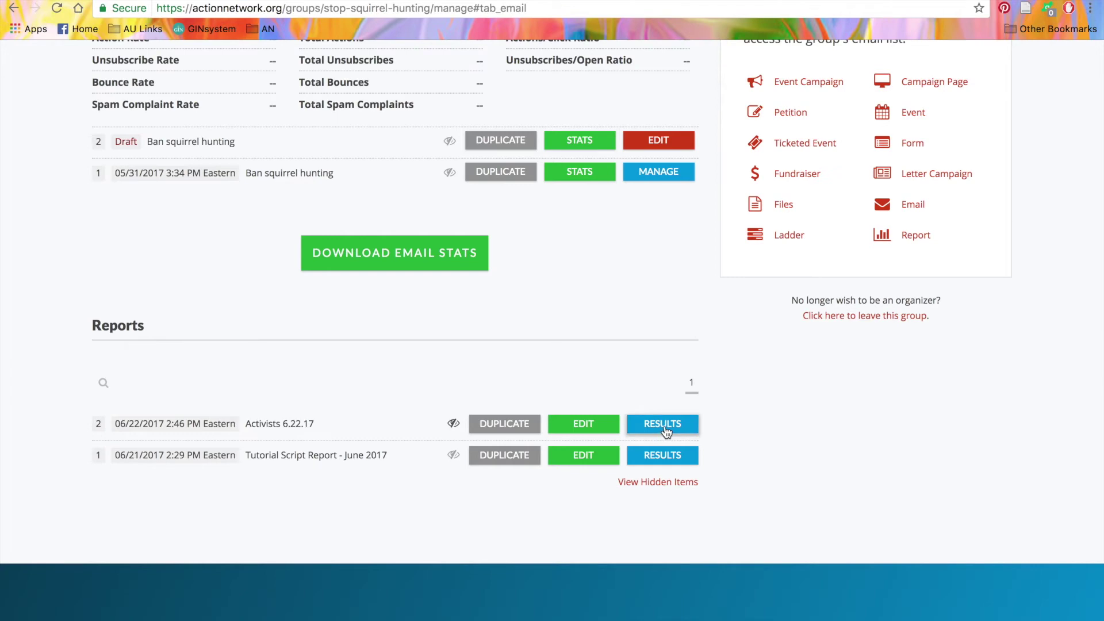
{"action": "scroll", "coordinate": [666, 428], "scroll_direction": "up", "scroll_amount": 8}
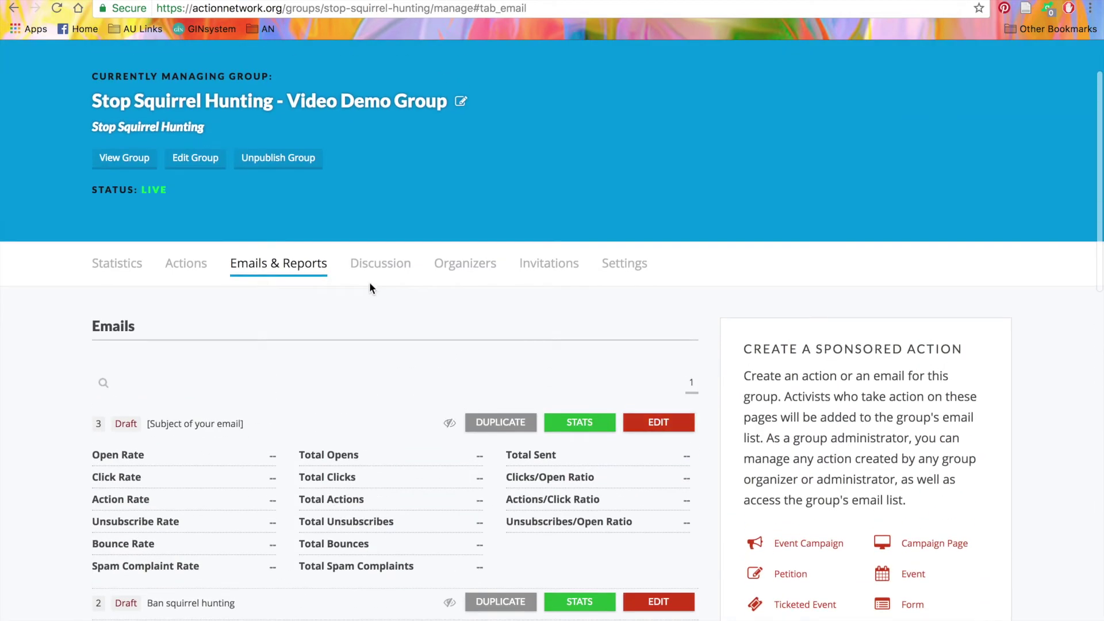
Open the group's Discussion board, which has no comments yet.
{"action": "left_click", "coordinate": [378, 271]}
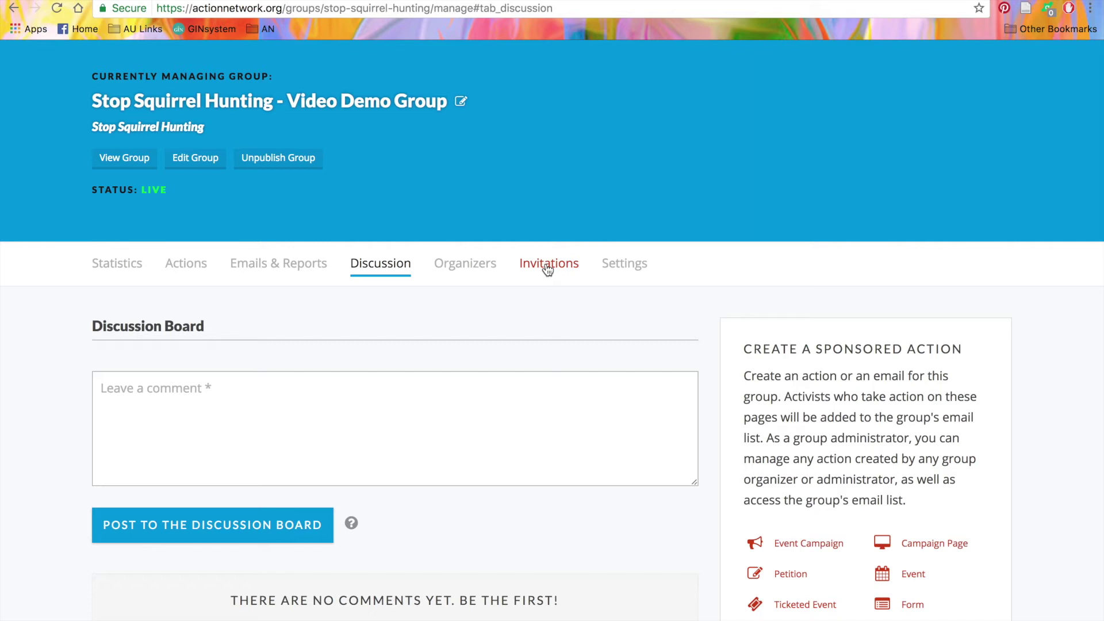
Switch to the group's Settings tab.
{"action": "left_click", "coordinate": [637, 271]}
Review General Settings, empty Defaults, donor-cancellable recurring donations and Tutorial Script Wrapper receipt emails.
{"action": "scroll", "coordinate": [637, 270], "scroll_direction": "down", "scroll_amount": 2}
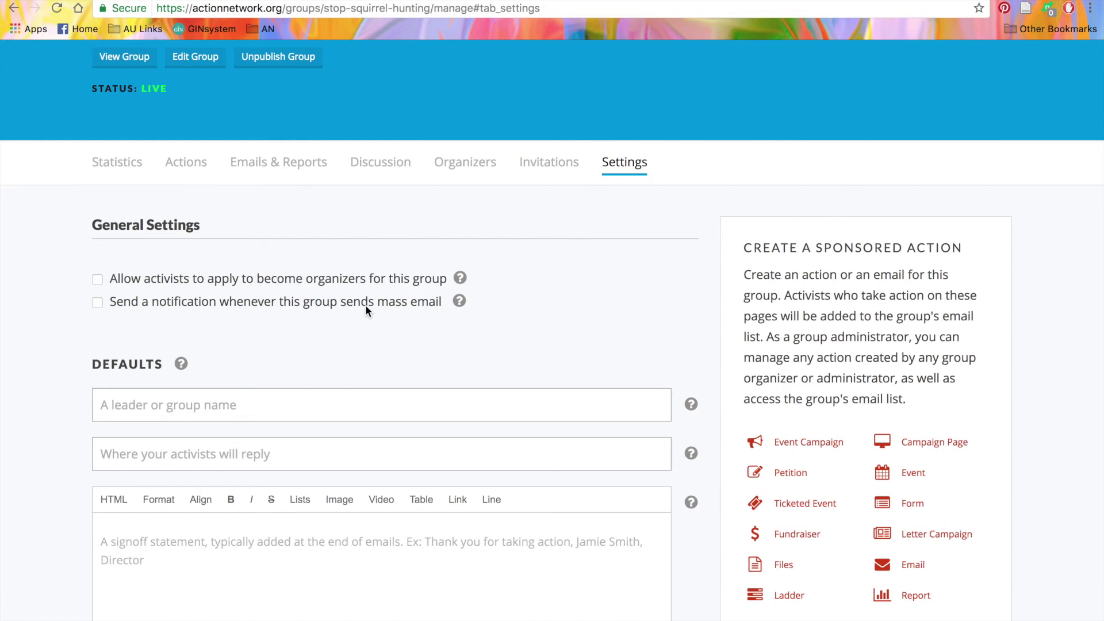
{"action": "scroll", "coordinate": [365, 311], "scroll_direction": "down", "scroll_amount": 3}
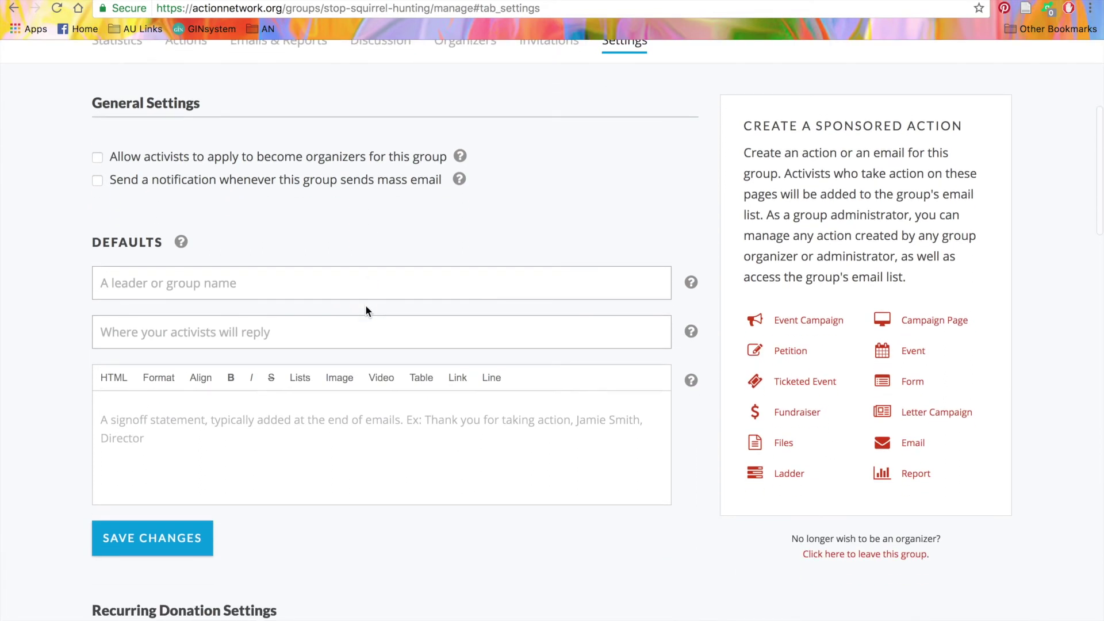
{"action": "scroll", "coordinate": [366, 311], "scroll_direction": "down", "scroll_amount": 2}
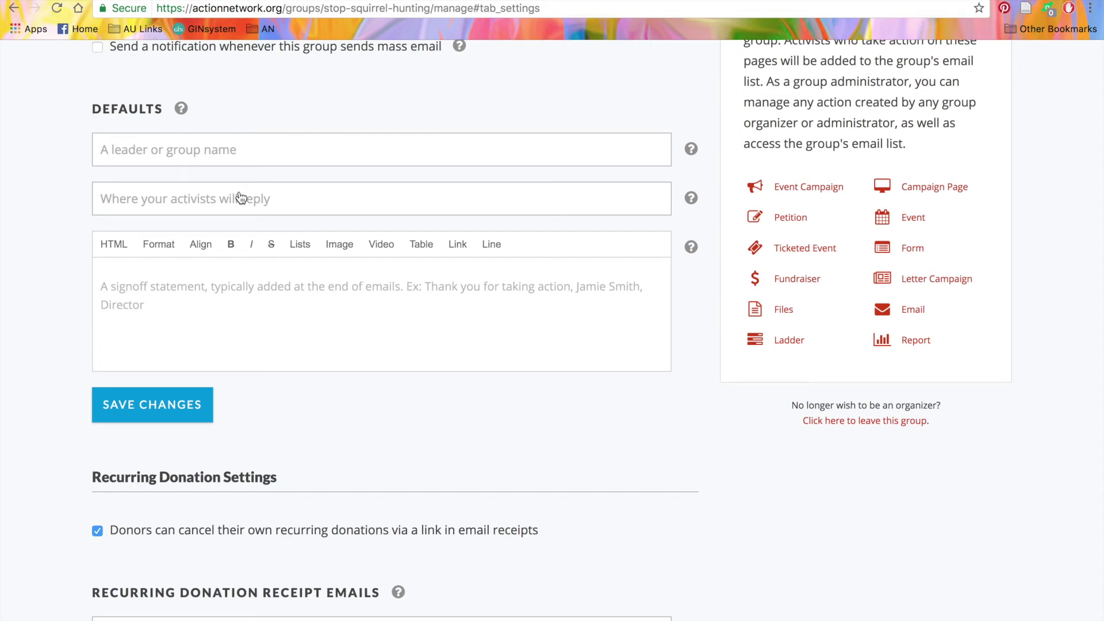
{"action": "scroll", "coordinate": [240, 198], "scroll_direction": "down", "scroll_amount": 2}
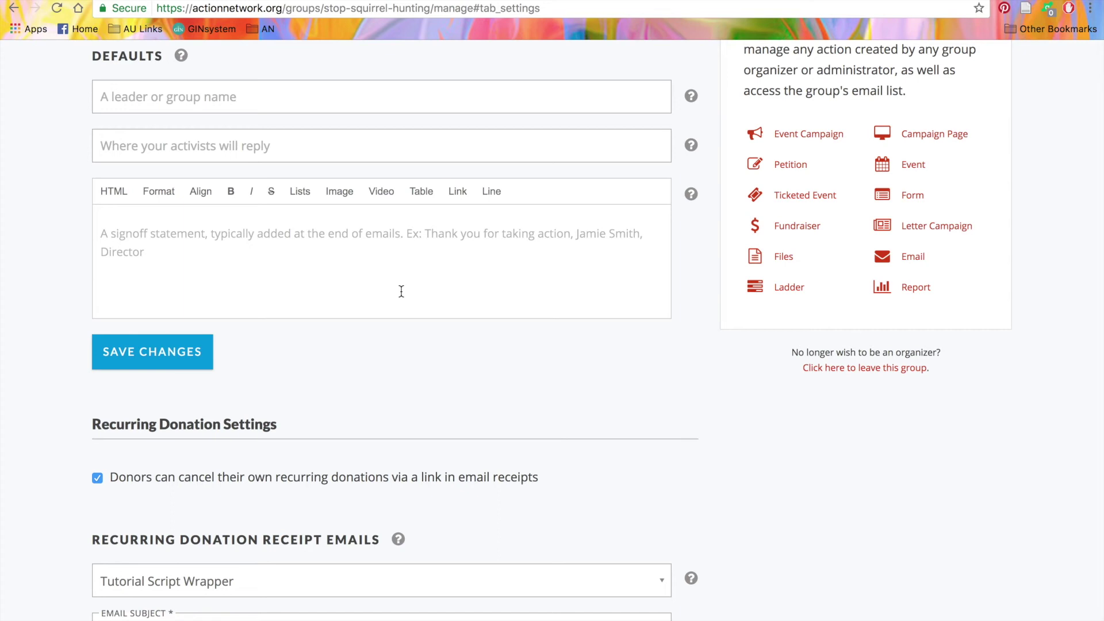
{"action": "scroll", "coordinate": [402, 291], "scroll_direction": "down", "scroll_amount": 5}
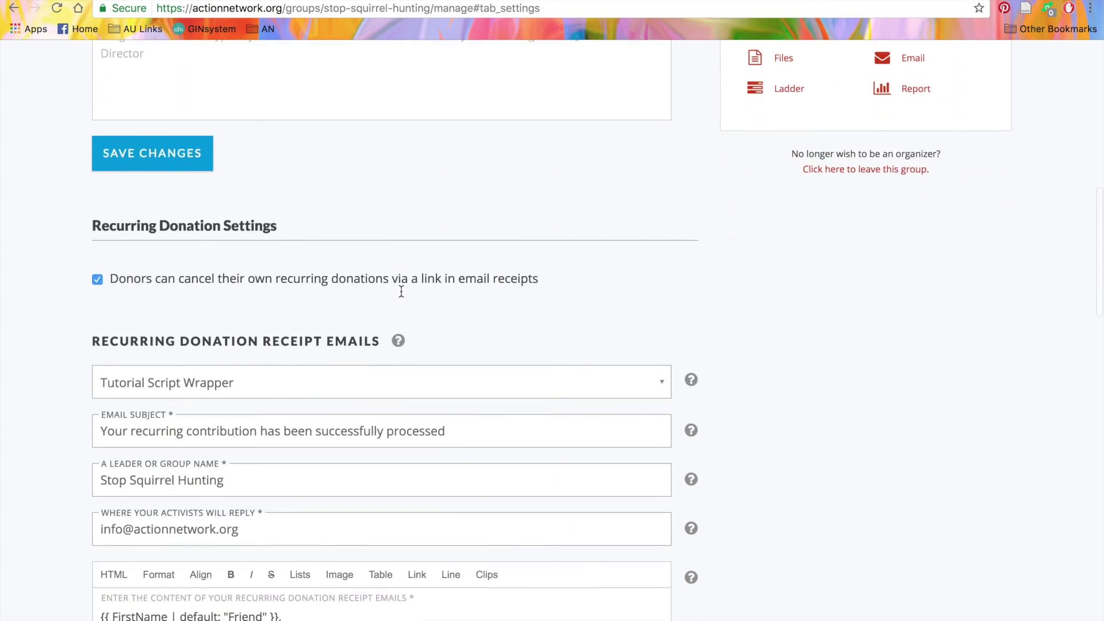
{"action": "scroll", "coordinate": [401, 291], "scroll_direction": "down", "scroll_amount": 2}
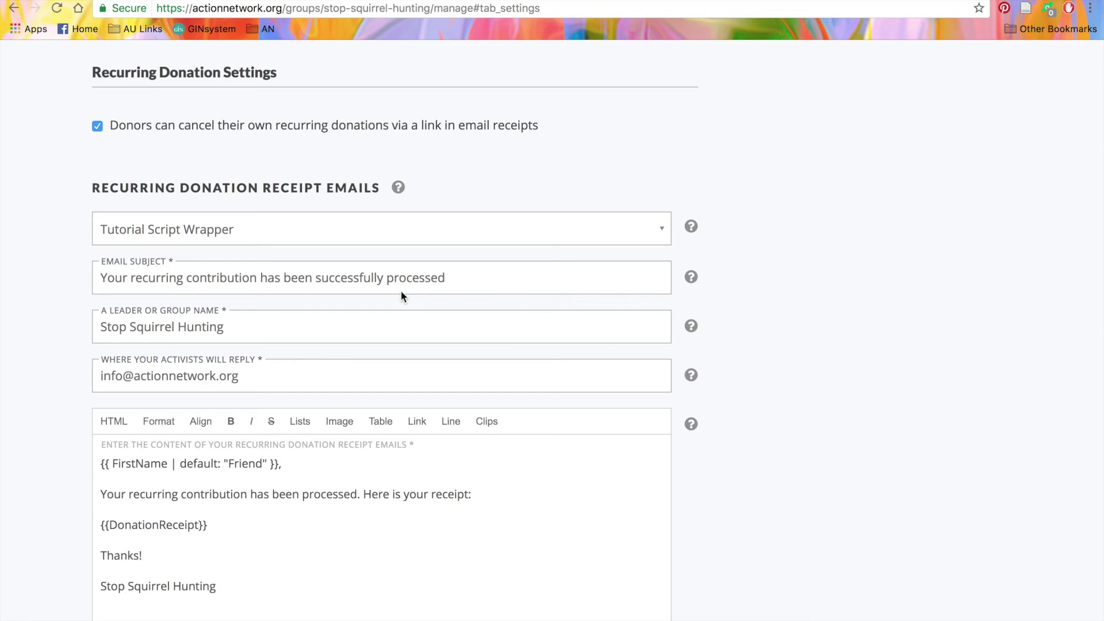
{"action": "scroll", "coordinate": [401, 292], "scroll_direction": "down", "scroll_amount": 1}
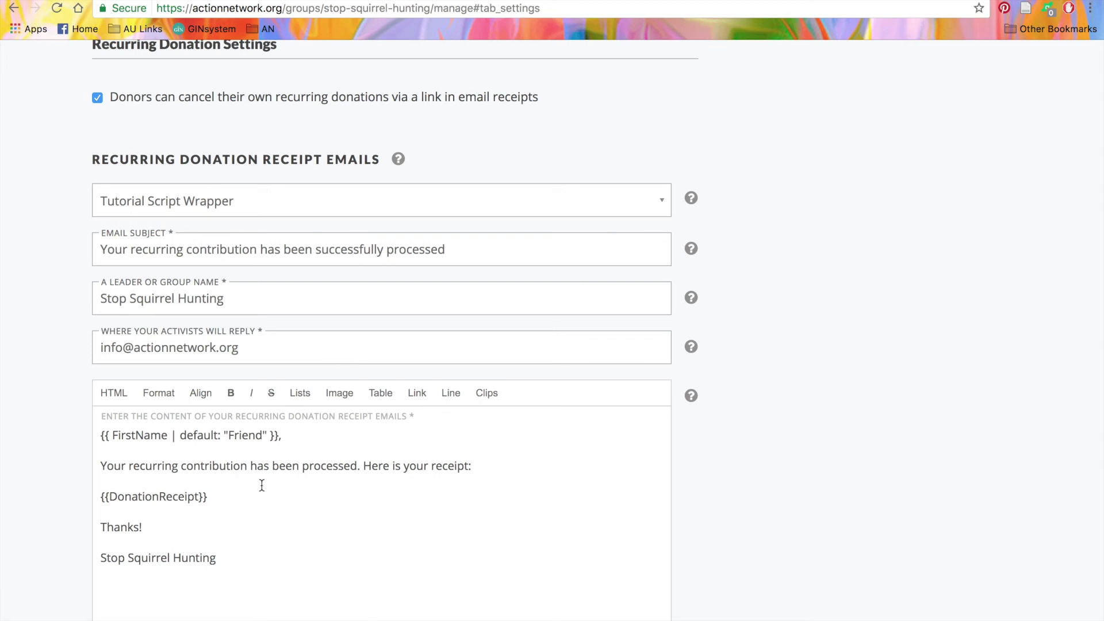
{"action": "scroll", "coordinate": [261, 486], "scroll_direction": "down", "scroll_amount": 1}
{"action": "scroll", "coordinate": [262, 486], "scroll_direction": "down", "scroll_amount": 2}
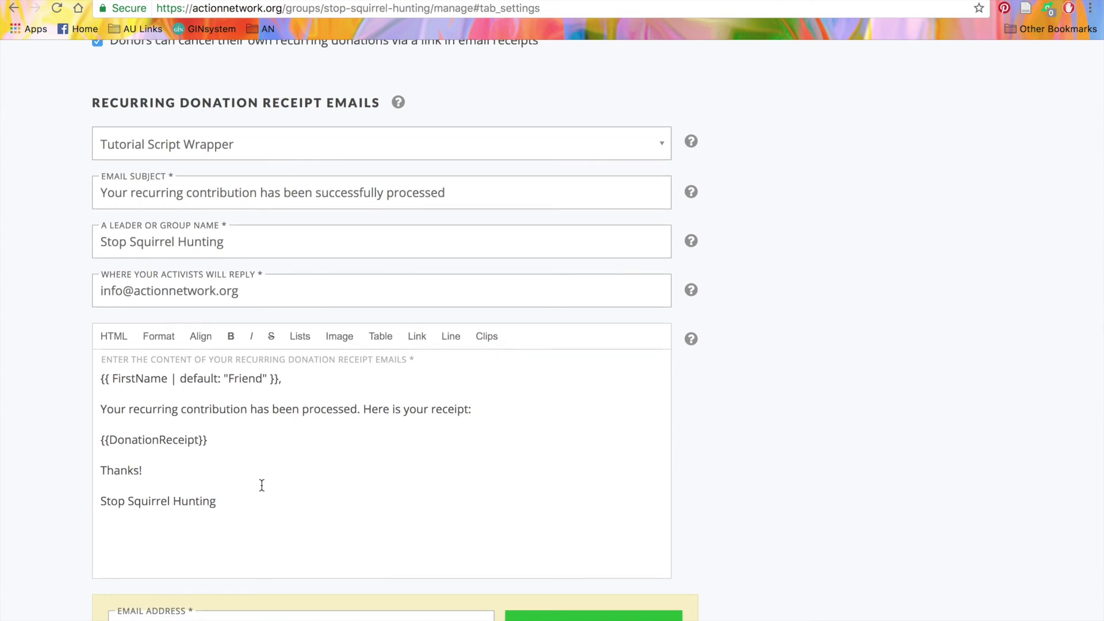
{"action": "scroll", "coordinate": [262, 485], "scroll_direction": "down", "scroll_amount": 3}
{"action": "scroll", "coordinate": [262, 485], "scroll_direction": "up", "scroll_amount": 7}
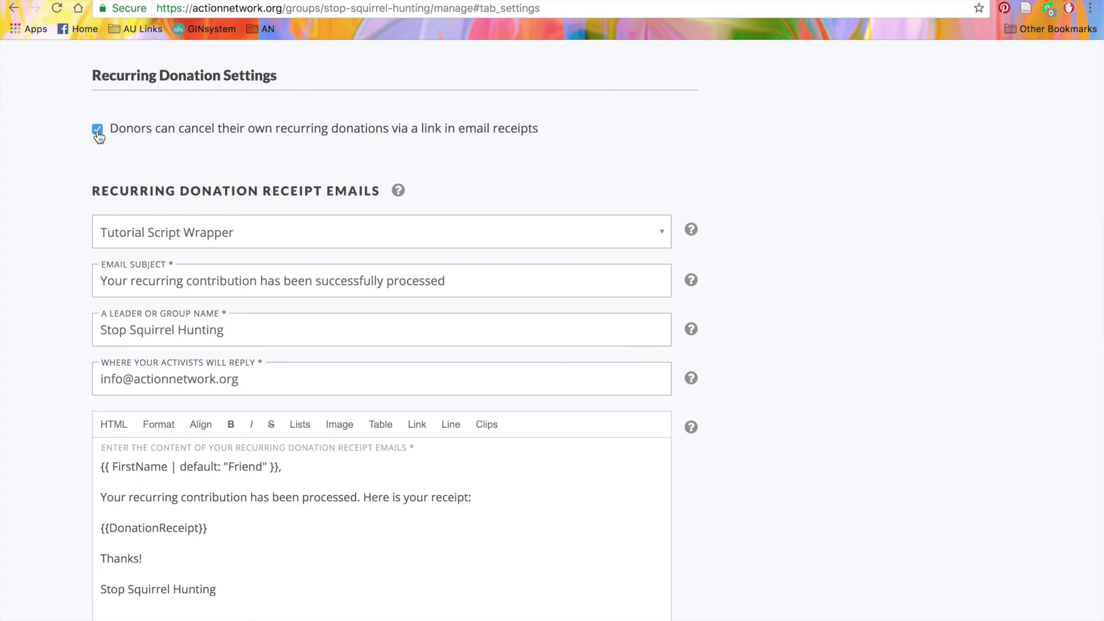
{"action": "scroll", "coordinate": [98, 136], "scroll_direction": "down", "scroll_amount": 12}
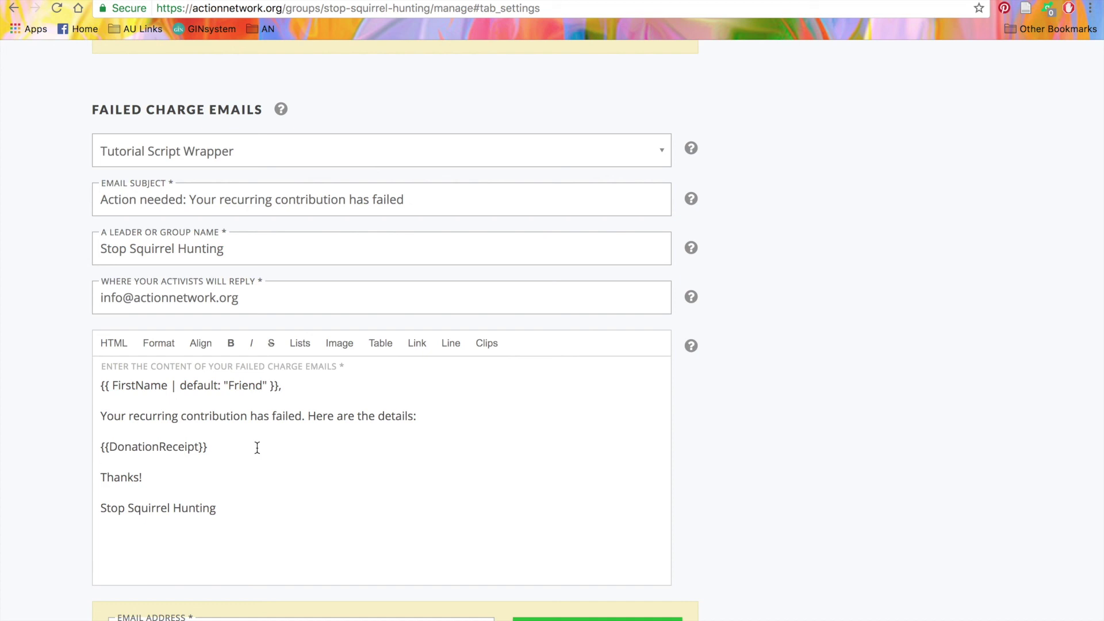
{"action": "scroll", "coordinate": [257, 447], "scroll_direction": "down", "scroll_amount": 2}
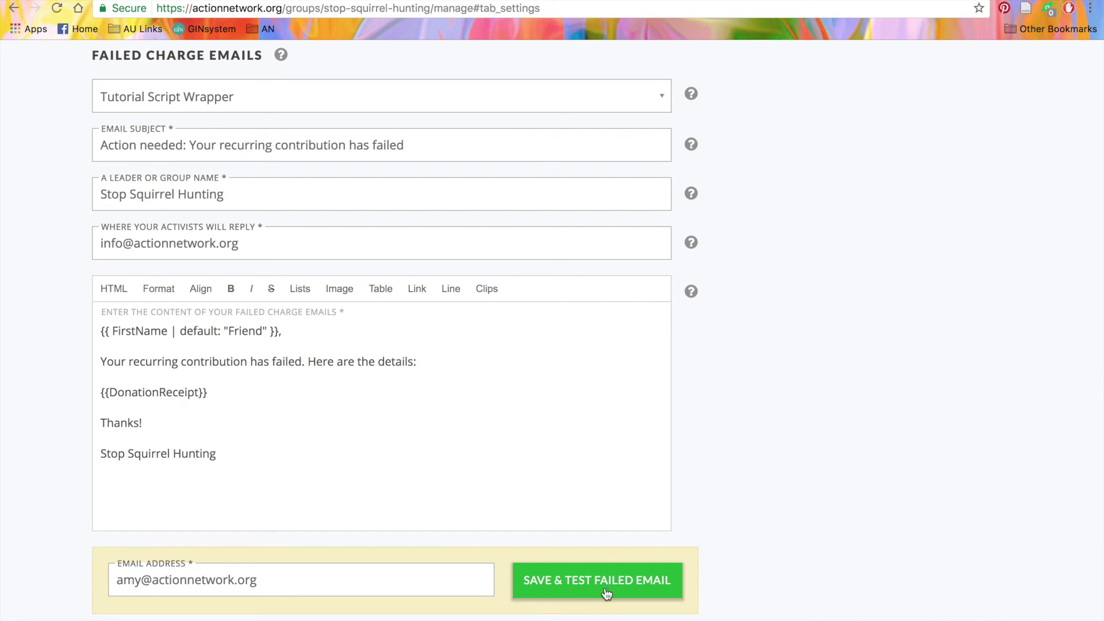
{"action": "scroll", "coordinate": [605, 591], "scroll_direction": "down", "scroll_amount": 3}
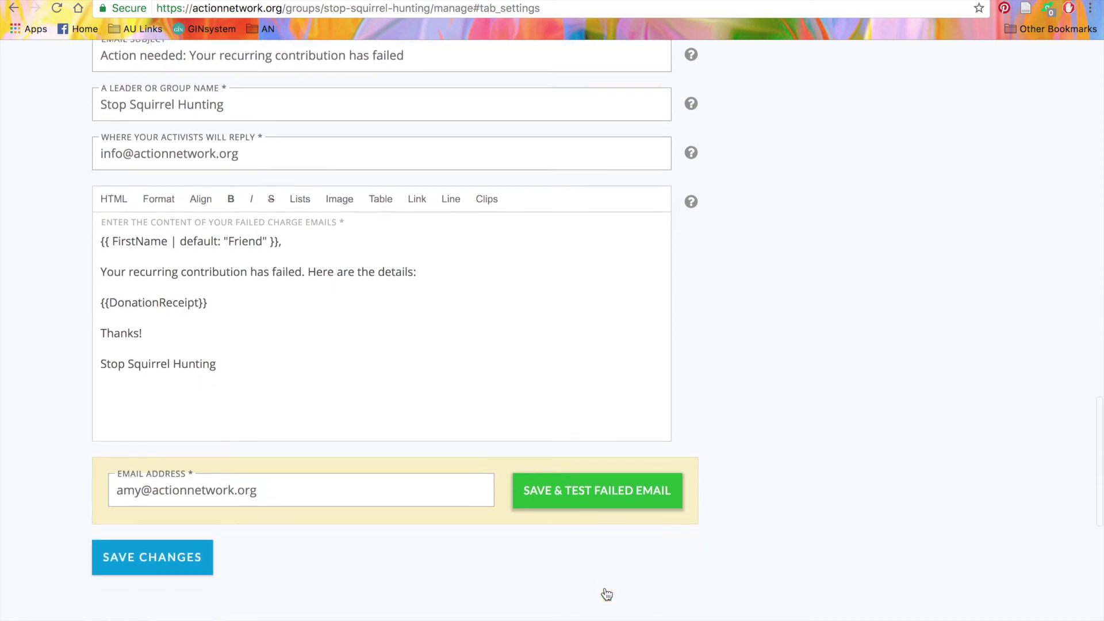
{"action": "scroll", "coordinate": [605, 592], "scroll_direction": "up", "scroll_amount": 2}
{"action": "scroll", "coordinate": [605, 593], "scroll_direction": "up", "scroll_amount": 4}
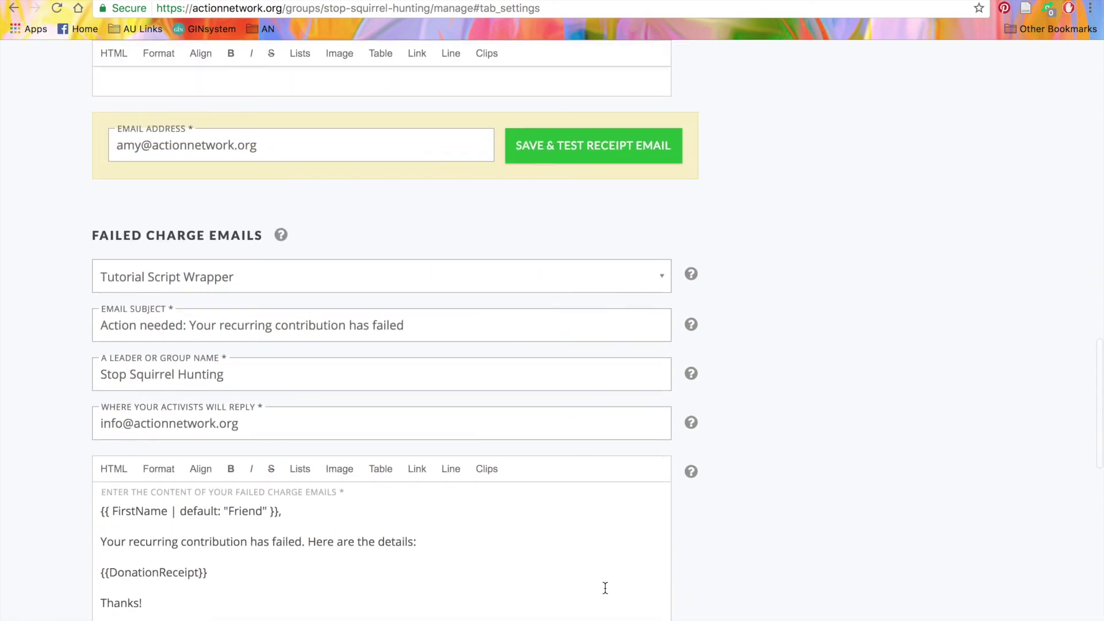
{"action": "scroll", "coordinate": [605, 590], "scroll_direction": "up", "scroll_amount": 10}
{"action": "scroll", "coordinate": [605, 588], "scroll_direction": "up", "scroll_amount": 12}
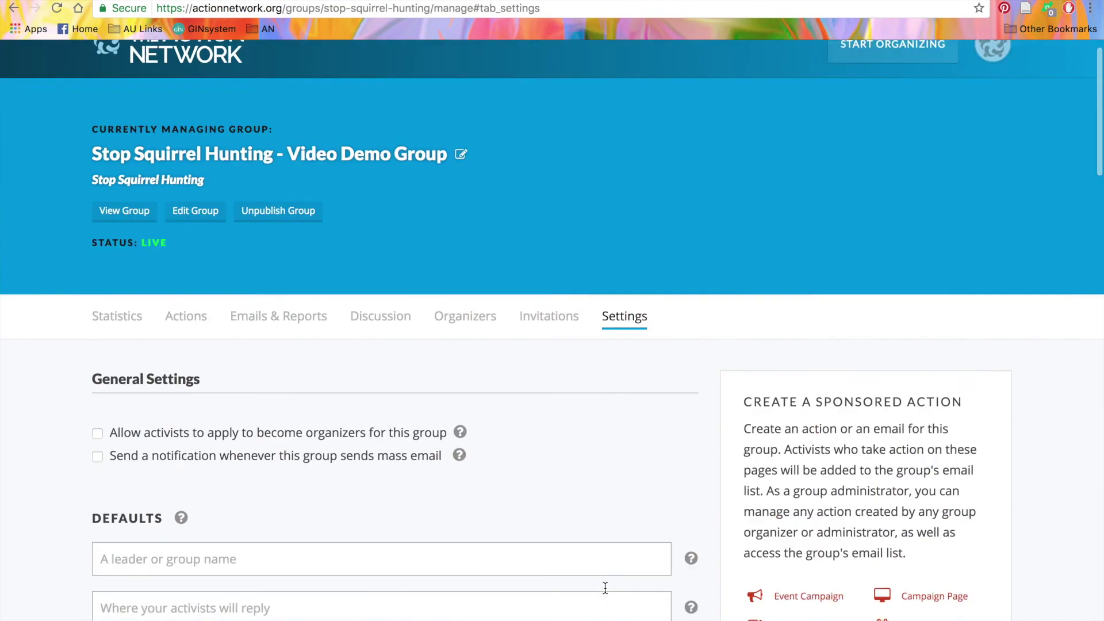